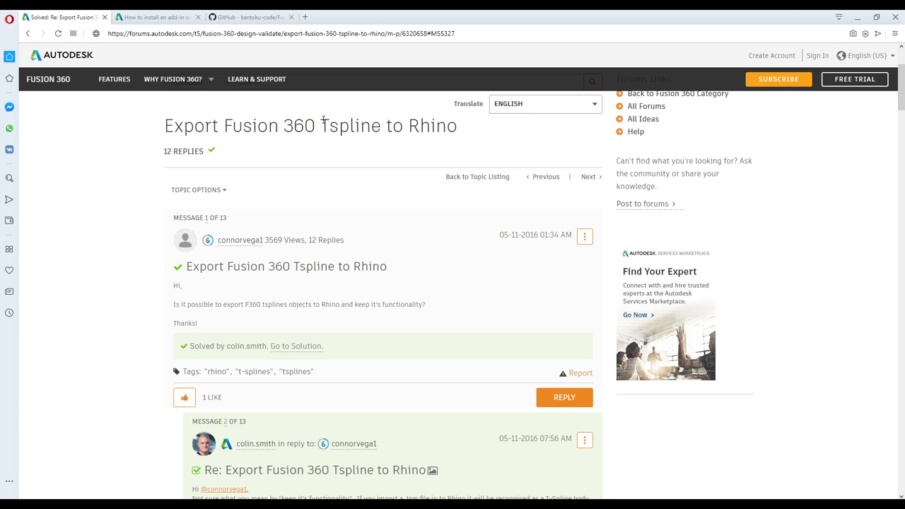
# Step: Cancel the stray Extrude and try placing a sphere primitive on a plane
pyautogui.scroll(-3, 325, 145)
pyautogui.scroll(-3, 326, 145)
pyautogui.scroll(5, 325, 145)
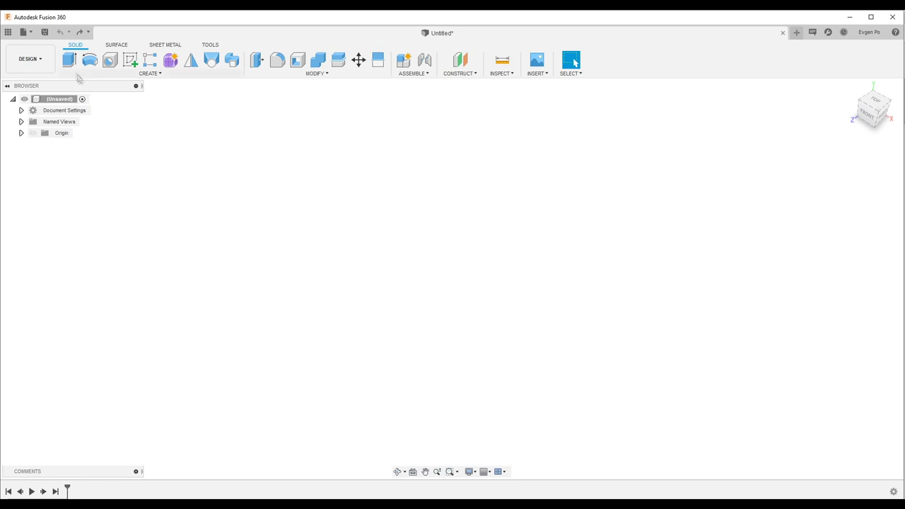
pyautogui.click(71, 63)
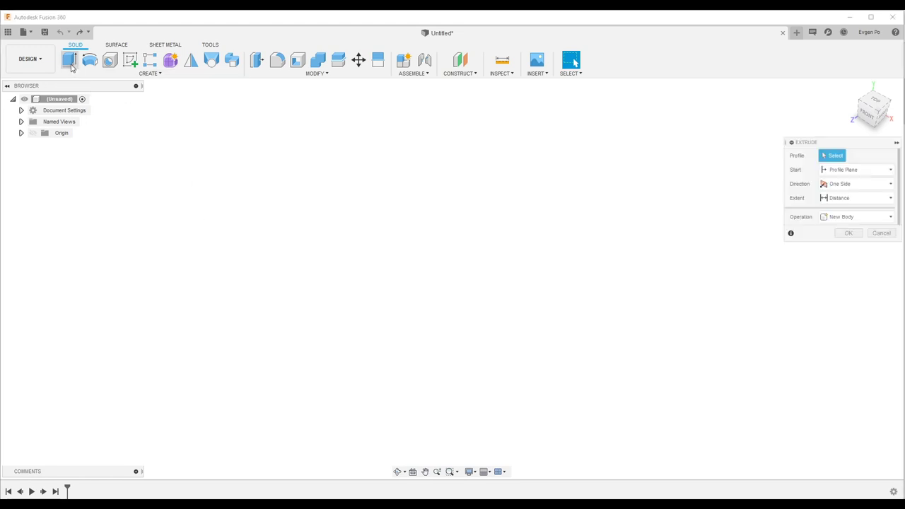
pyautogui.click(882, 233)
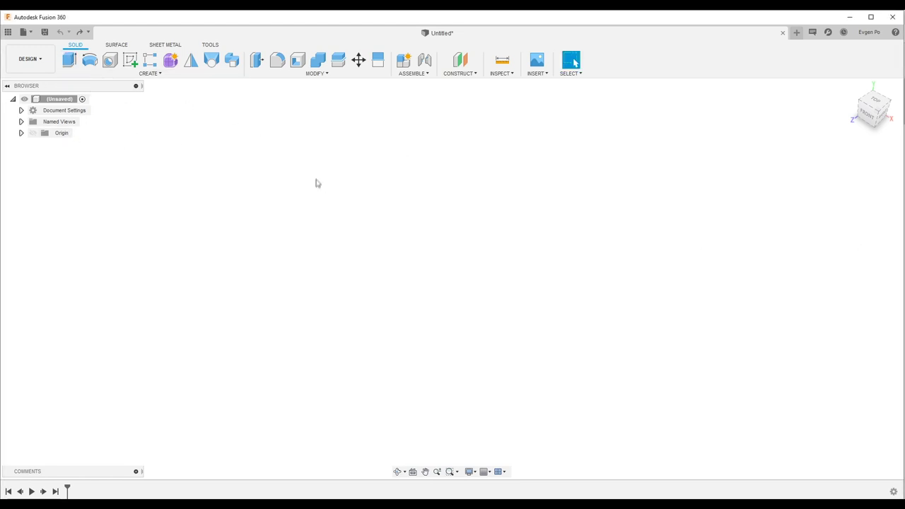
pyautogui.click(69, 60)
pyautogui.click(150, 74)
pyautogui.click(95, 245)
pyautogui.click(442, 318)
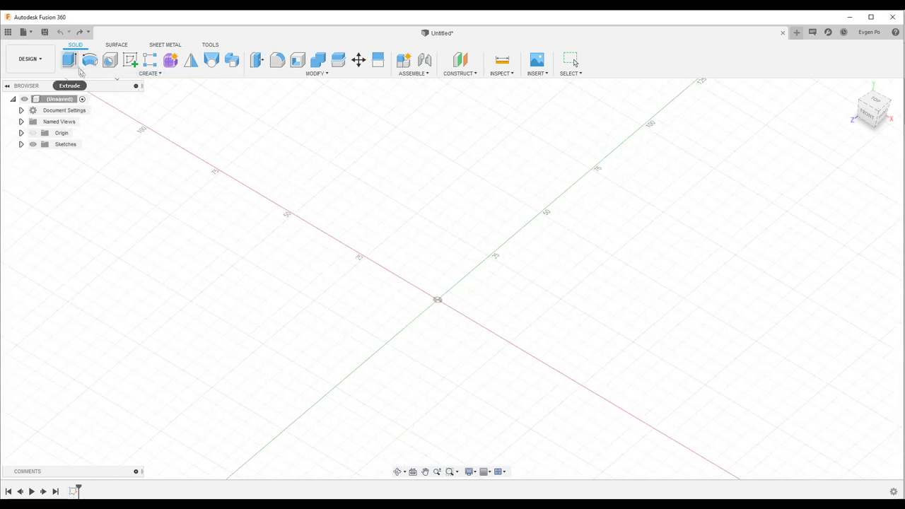
# Step: Create a cylinder about 46.3 mm across and 40 mm tall as a new body
pyautogui.click(150, 73)
pyautogui.click(102, 232)
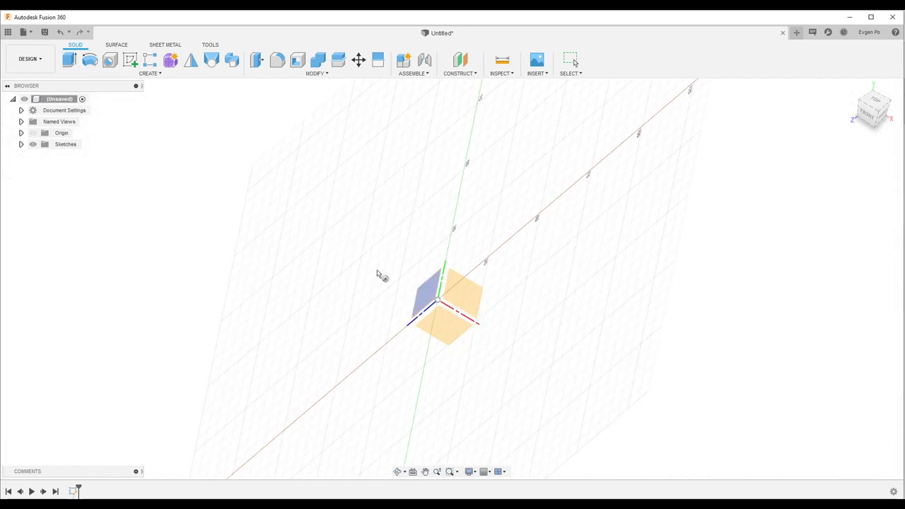
pyautogui.click(462, 331)
pyautogui.click(614, 153)
pyautogui.click(679, 198)
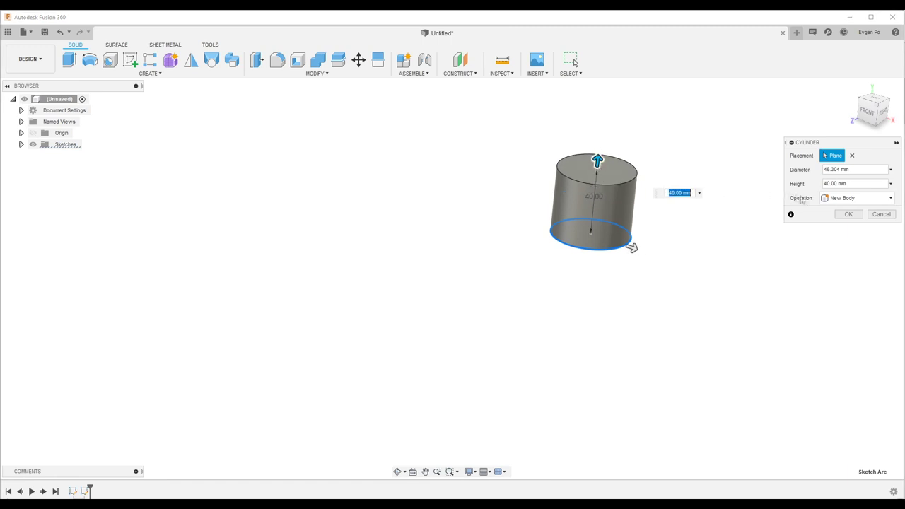
pyautogui.click(842, 215)
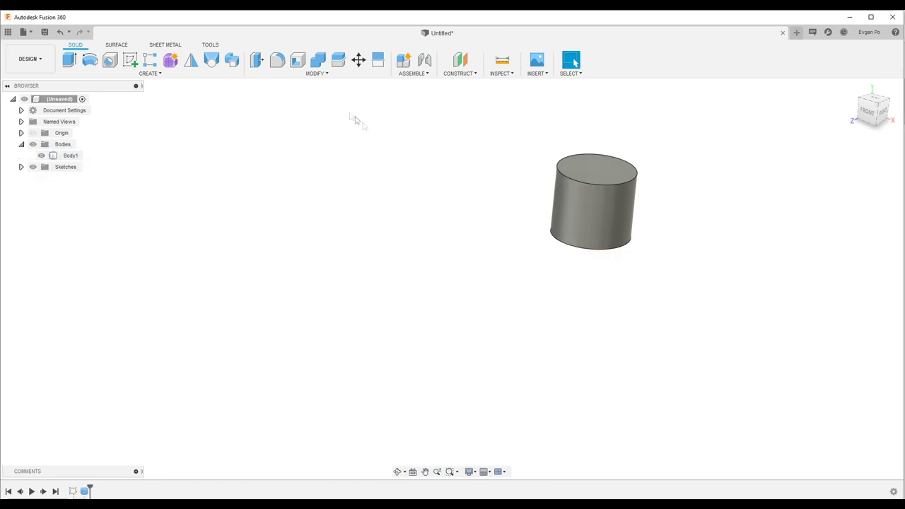
pyautogui.click(170, 60)
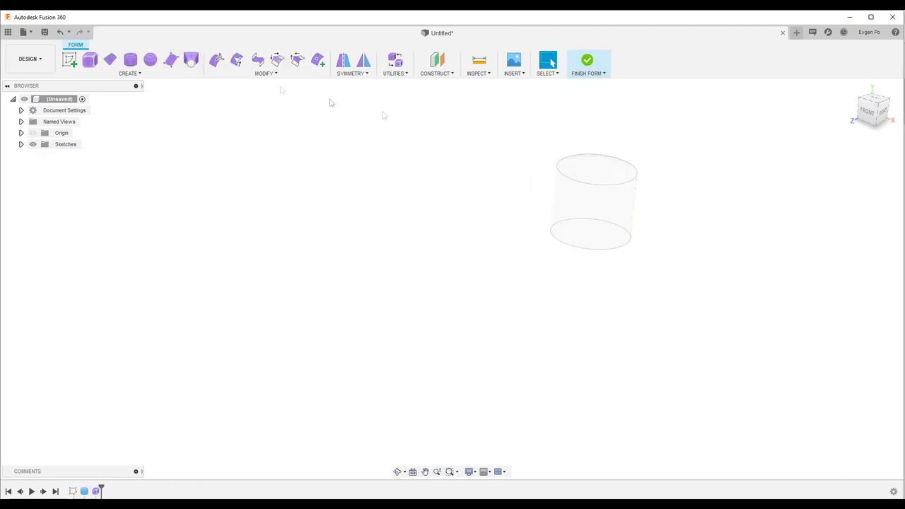
# Step: Place a 90 mm quadball sphere to the left of the cylinder
pyautogui.keyDown('shift'); pyautogui.moveTo(534, 163); pyautogui.dragTo(486, 210, button='middle'); pyautogui.keyUp('shift')
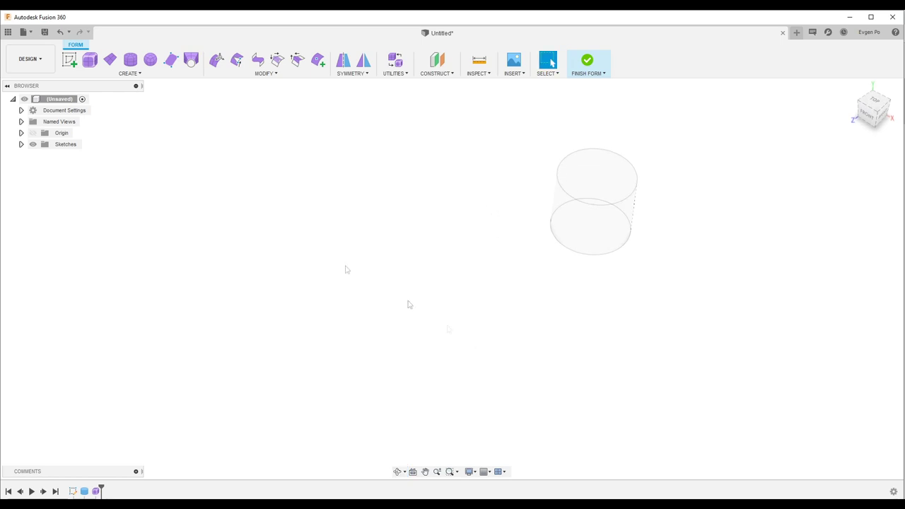
pyautogui.click(140, 73)
pyautogui.click(151, 64)
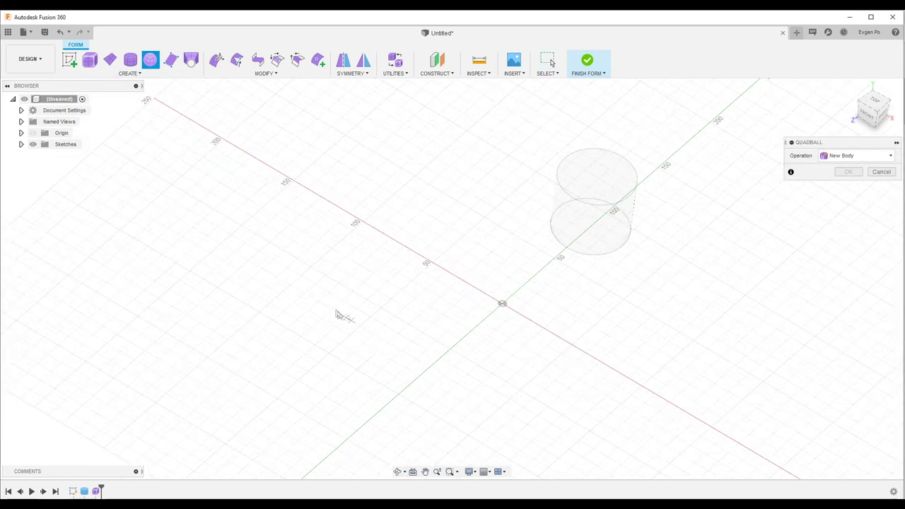
pyautogui.click(339, 294)
pyautogui.moveTo(386, 319); pyautogui.dragTo(397, 327)
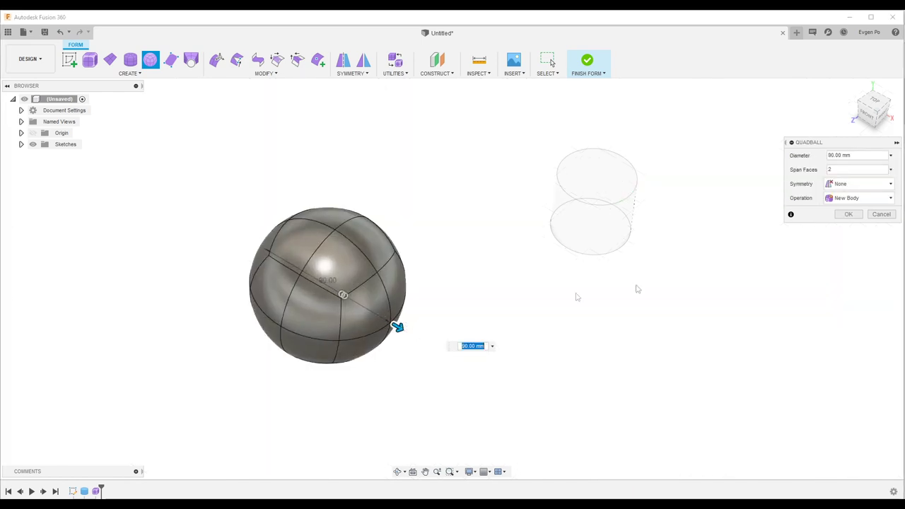
pyautogui.click(849, 214)
# Step: Pull the sphere's faces outward to sculpt it into an egg shape
pyautogui.keyDown('shift'); pyautogui.moveTo(418, 257); pyautogui.dragTo(400, 275, button='middle'); pyautogui.keyUp('shift')
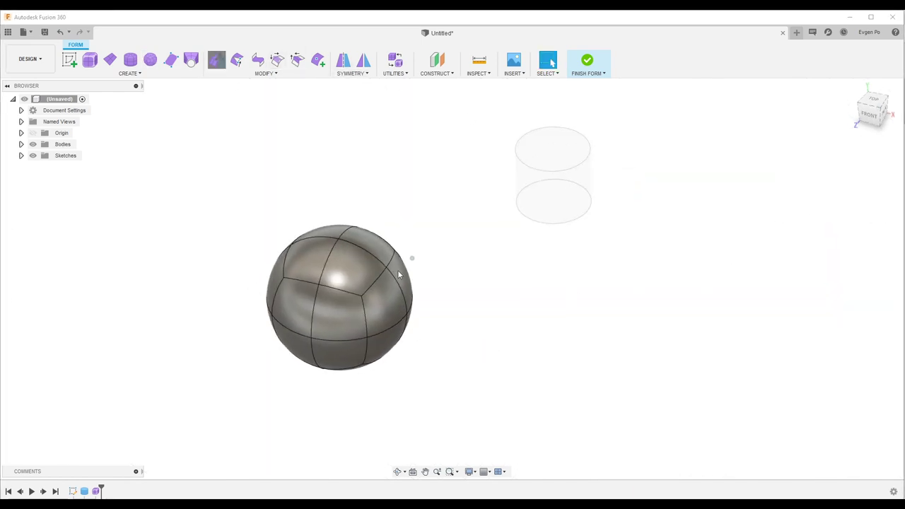
pyautogui.click(385, 244)
pyautogui.moveTo(368, 247); pyautogui.dragTo(345, 267)
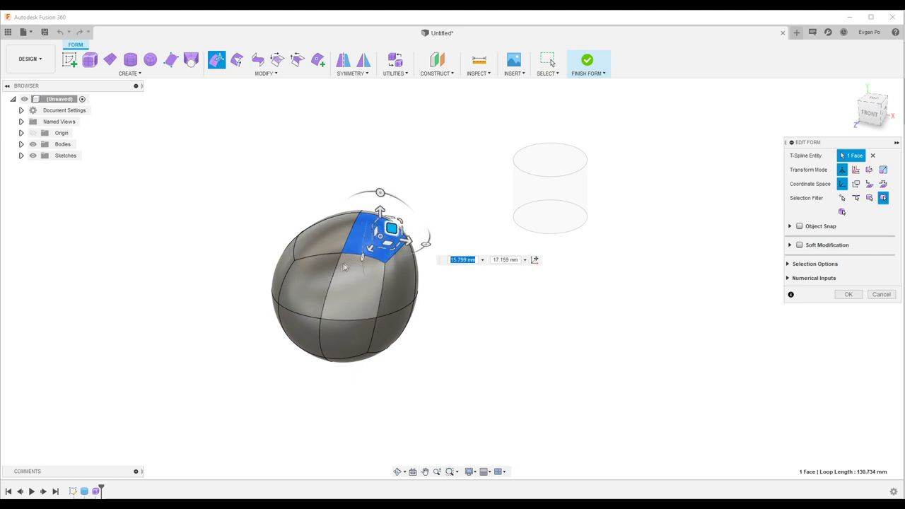
pyautogui.click(290, 322)
pyautogui.keyDown('shift'); pyautogui.moveTo(297, 326); pyautogui.dragTo(413, 249, button='middle'); pyautogui.keyUp('shift')
pyautogui.moveTo(289, 311); pyautogui.dragTo(214, 351)
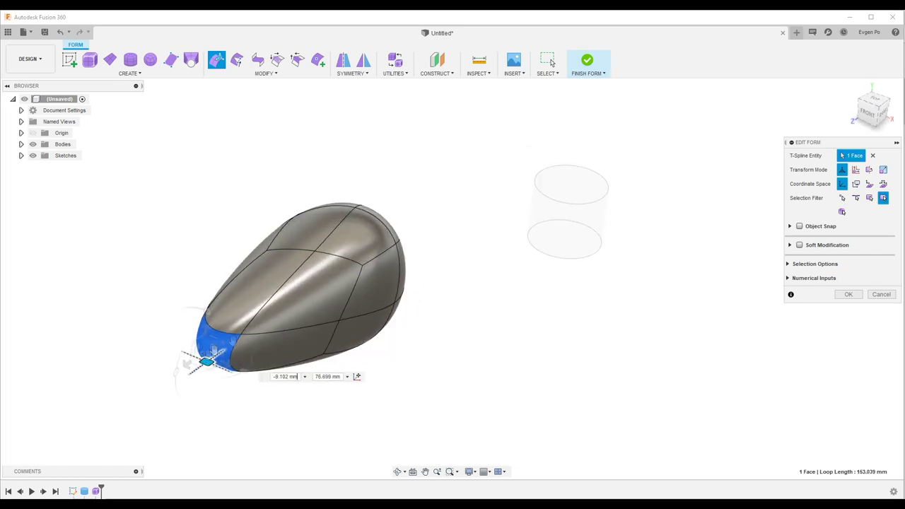
pyautogui.keyDown('shift'); pyautogui.moveTo(302, 323); pyautogui.dragTo(257, 269, button='middle'); pyautogui.keyUp('shift')
pyautogui.press('Return')
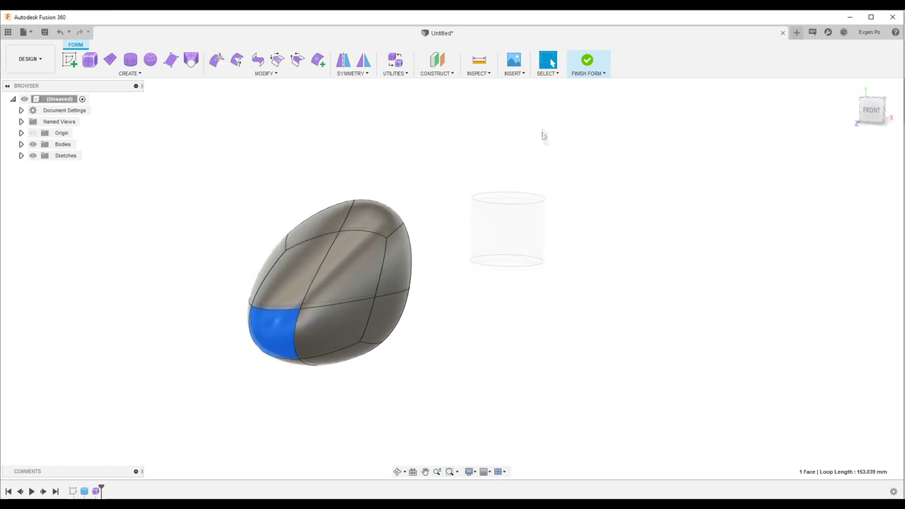
# Step: Finish the form and select Body1 and Body2 in the browser to identify them
pyautogui.click(588, 60)
pyautogui.keyDown('shift'); pyautogui.moveTo(558, 217); pyautogui.dragTo(510, 360, button='middle'); pyautogui.keyUp('shift')
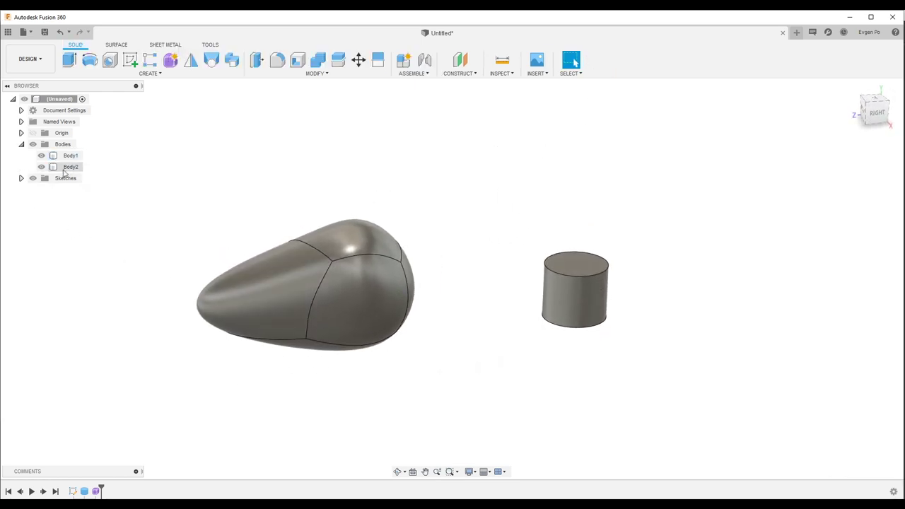
pyautogui.click(71, 155)
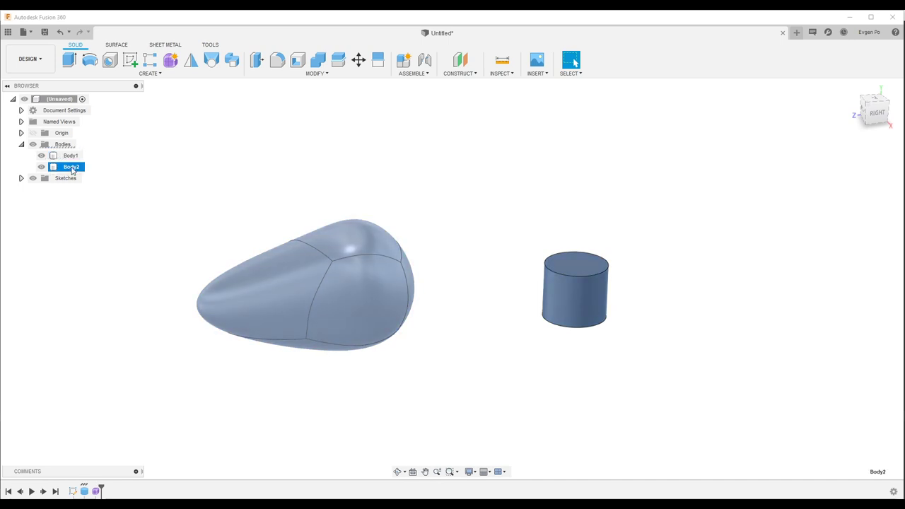
pyautogui.click(72, 168)
pyautogui.click(154, 400)
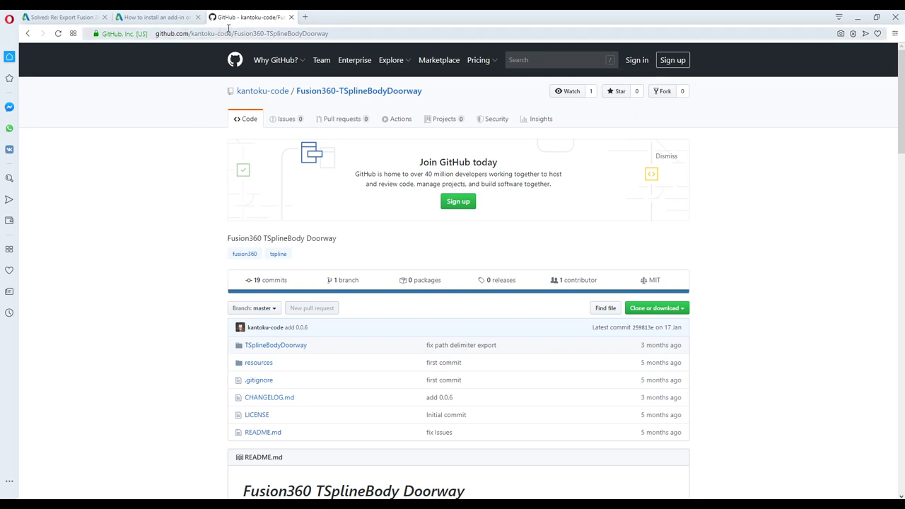
# Step: Download the Fusion360-TSplineBodyDoorway repo as a ZIP, then switch to the add-in install article
pyautogui.click(672, 309)
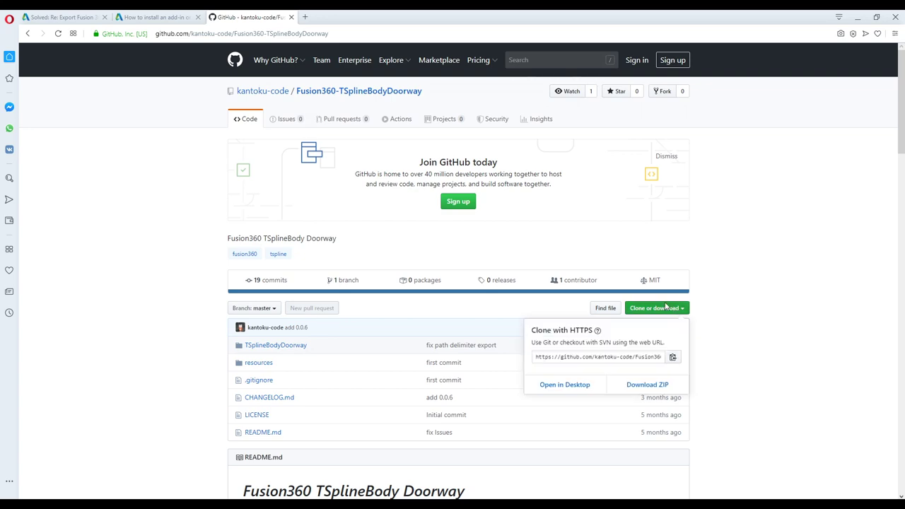
pyautogui.click(657, 384)
pyautogui.scroll(-5, 785, 332)
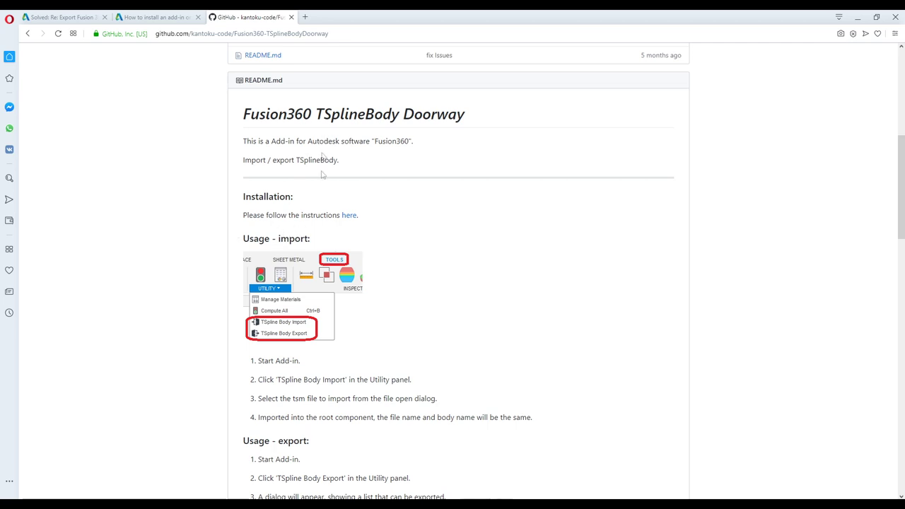
pyautogui.scroll(-3, 330, 283)
pyautogui.scroll(2, 330, 283)
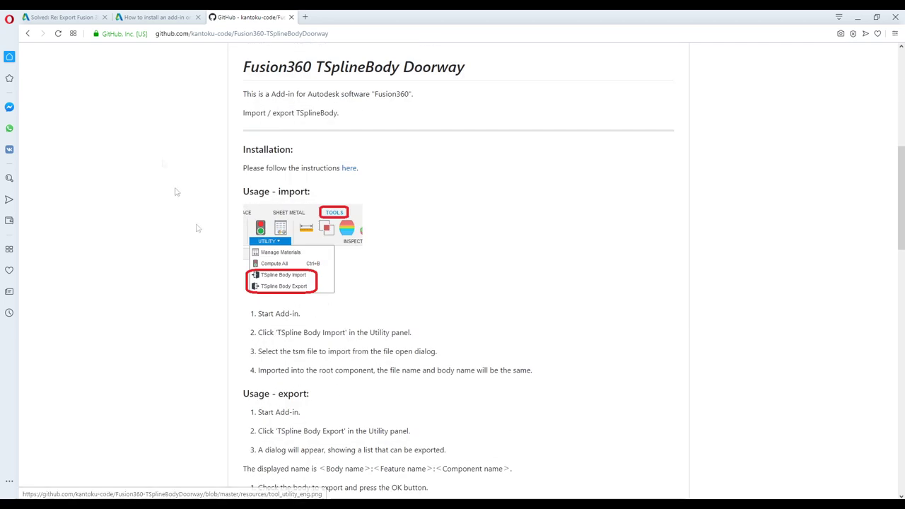
pyautogui.click(149, 17)
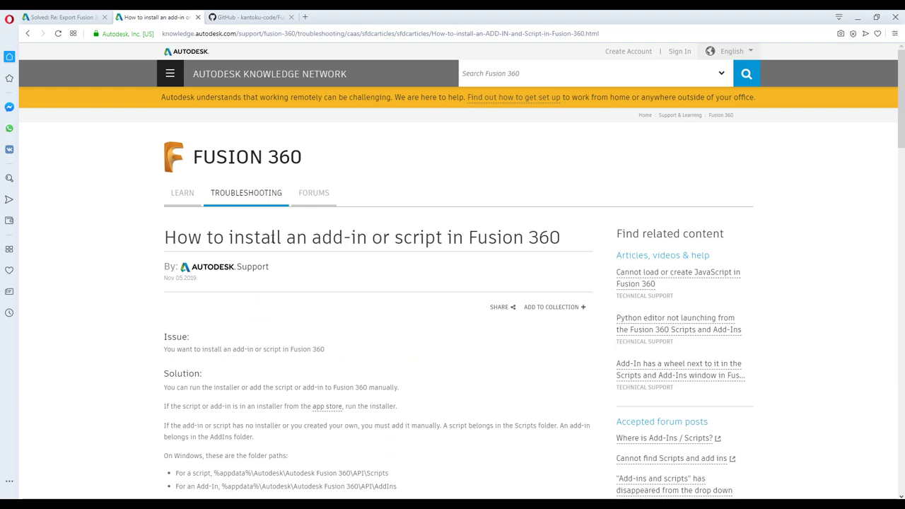
pyautogui.scroll(-2, 271, 245)
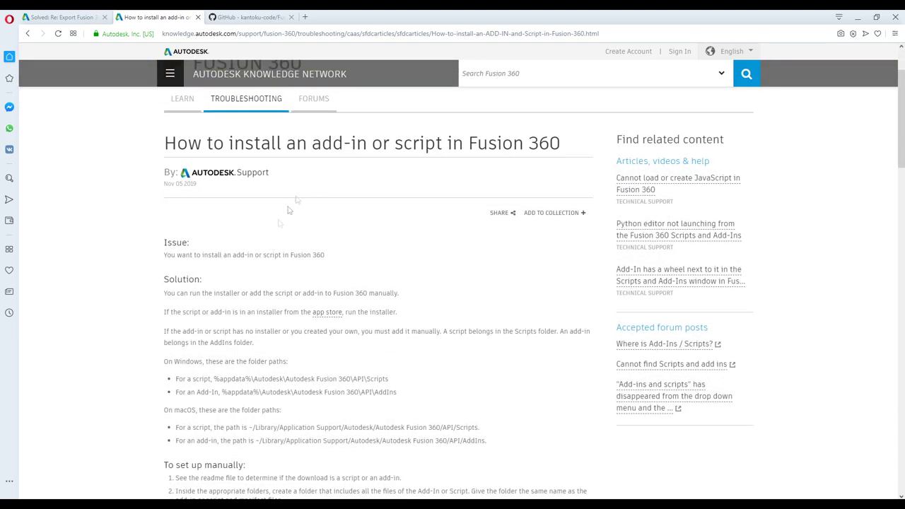
pyautogui.scroll(-3, 253, 280)
pyautogui.scroll(-3, 279, 224)
pyautogui.scroll(3, 280, 223)
pyautogui.scroll(2, 278, 224)
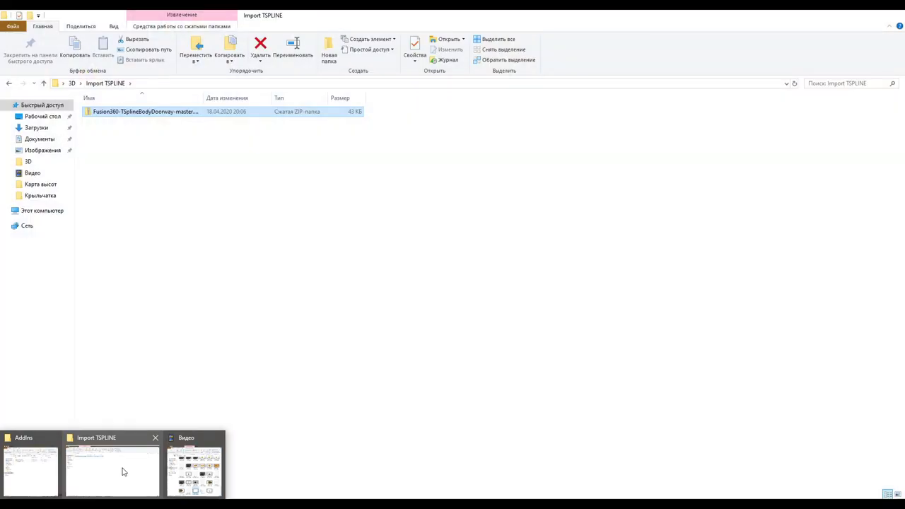
# Step: Open Fusion360-TSplineBodyDoorway-master.zip and copy its TSplineBodyDoorway folder
pyautogui.click(123, 471)
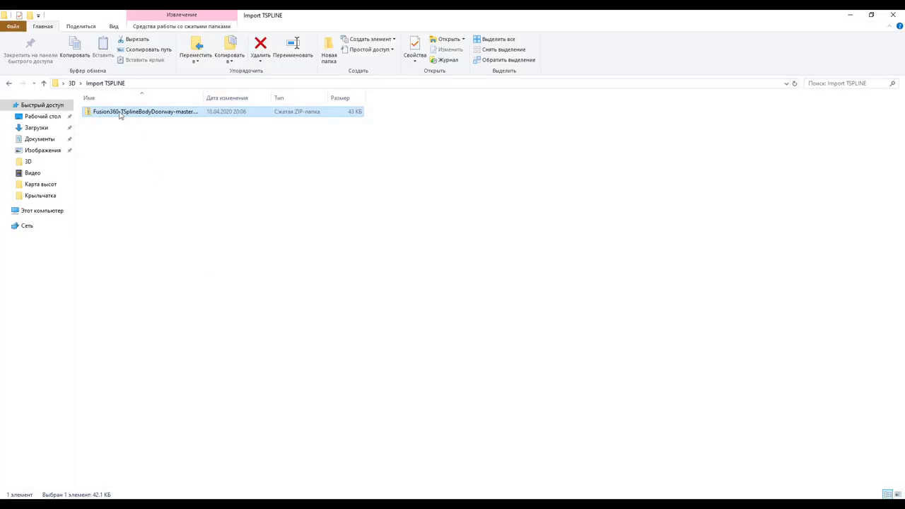
pyautogui.moveTo(139, 112)
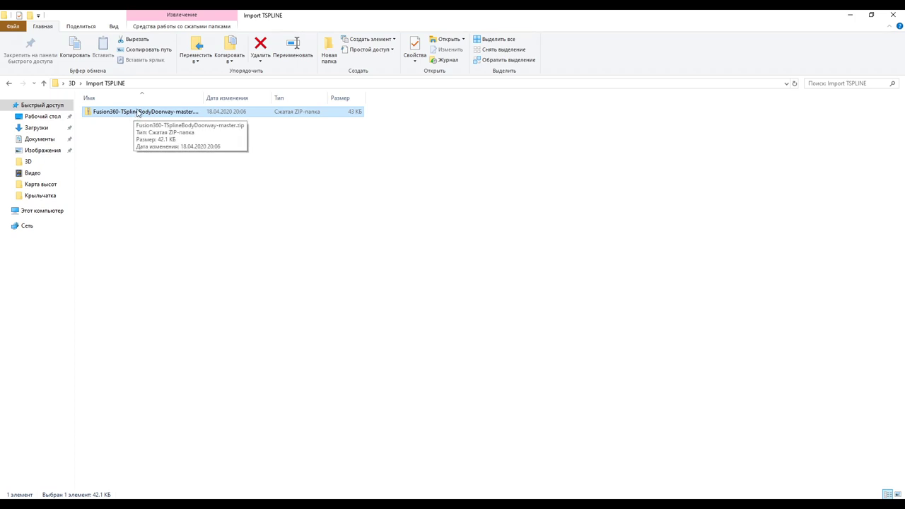
pyautogui.doubleClick(138, 113)
pyautogui.click(134, 111)
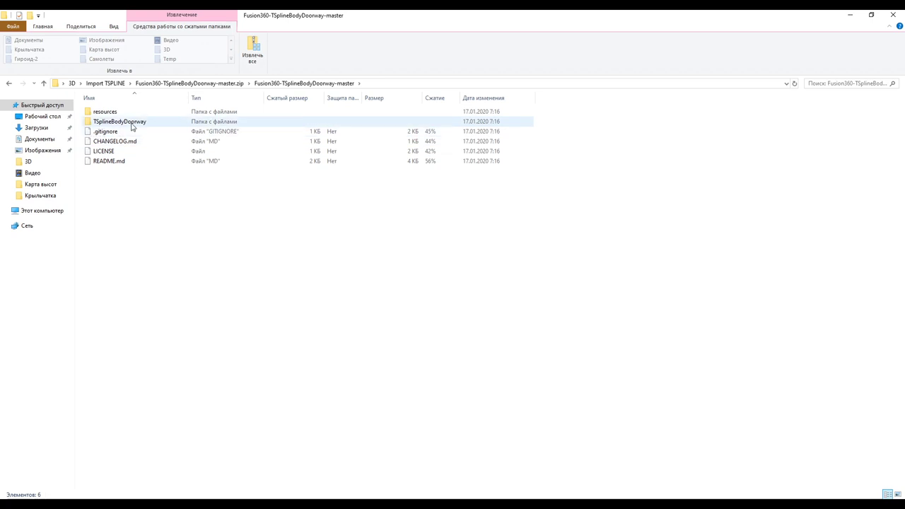
pyautogui.click(134, 124)
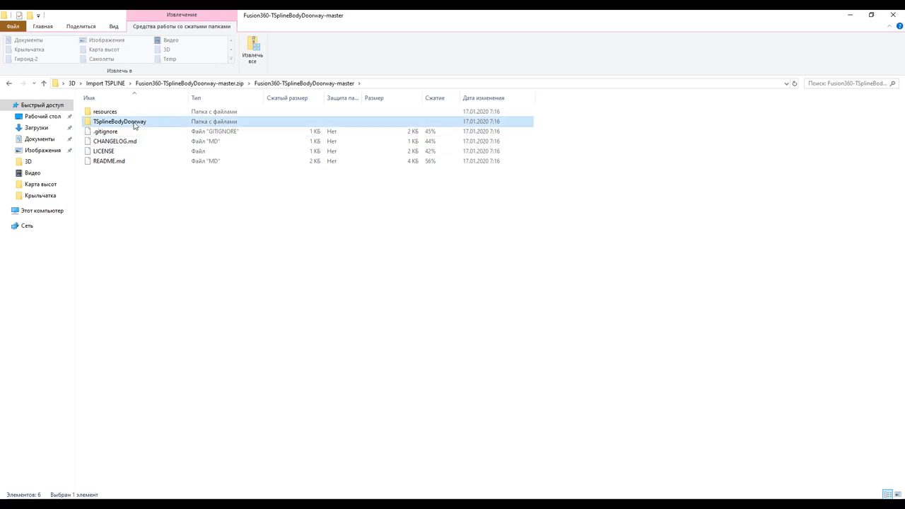
pyautogui.rightClick(155, 124)
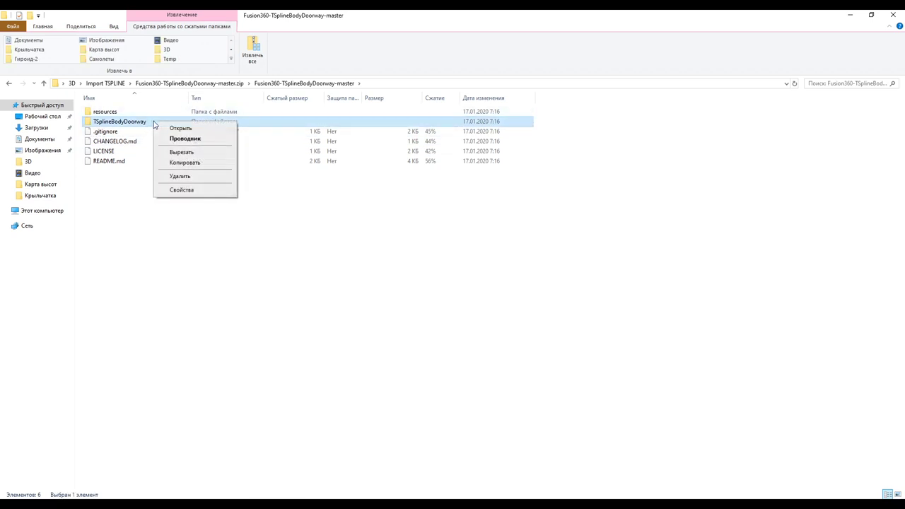
pyautogui.click(181, 162)
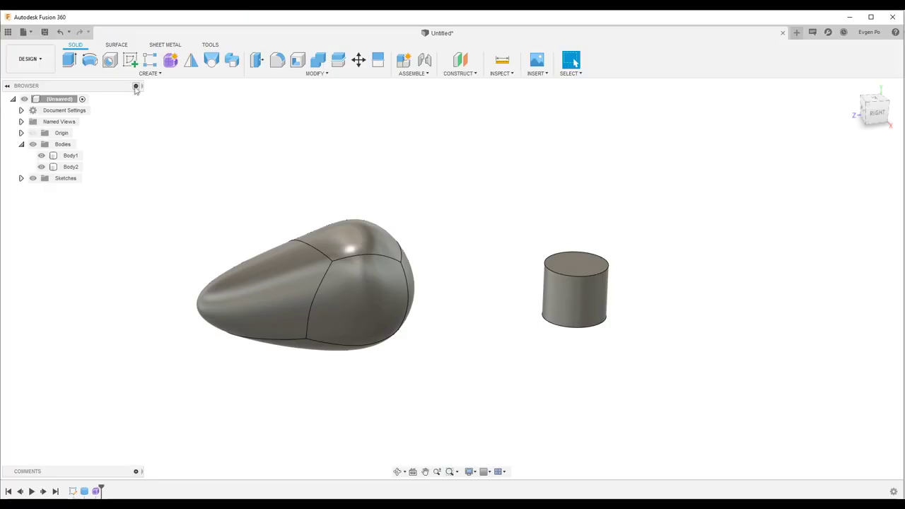
# Step: Read the add-ins folder path from Scripts and Add-Ins' Create dialog, then cancel out
pyautogui.click(210, 46)
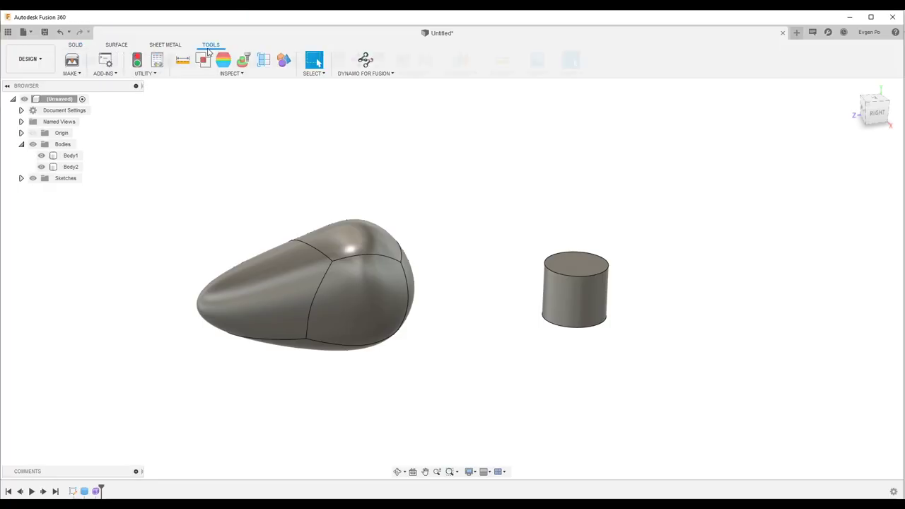
pyautogui.click(105, 73)
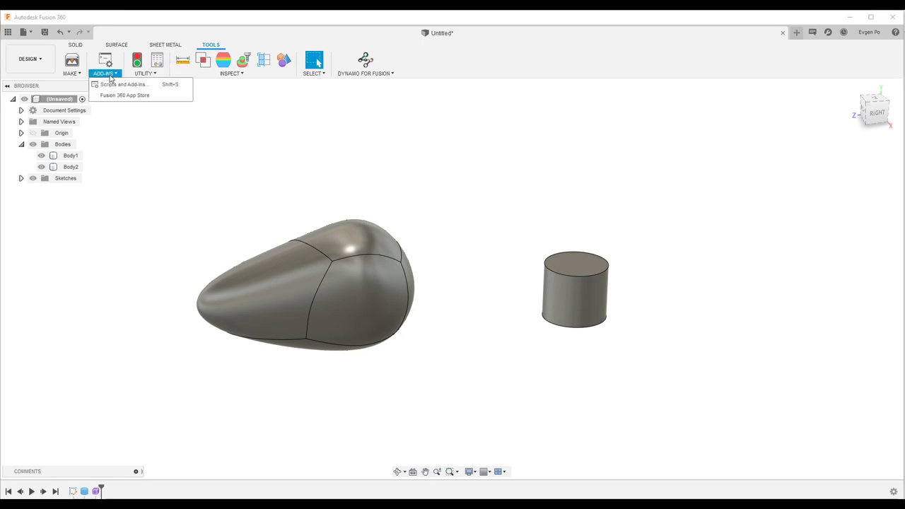
pyautogui.click(110, 85)
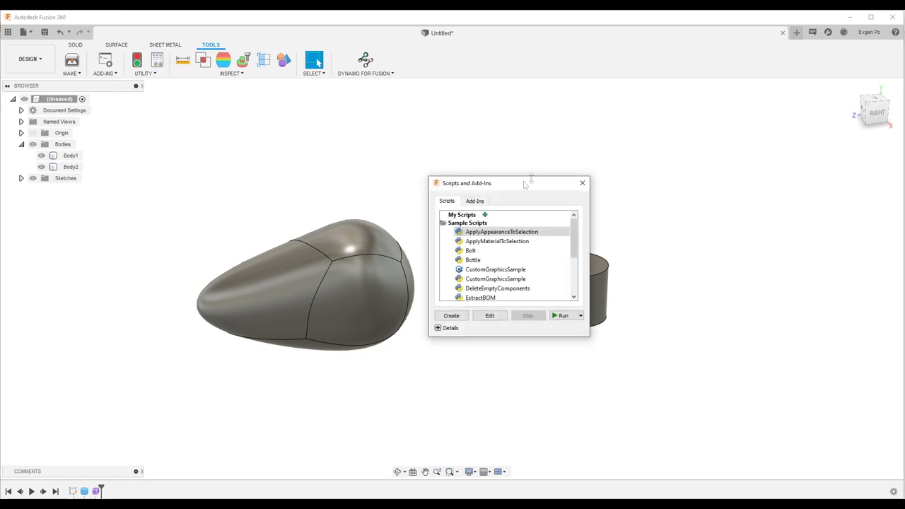
pyautogui.click(479, 203)
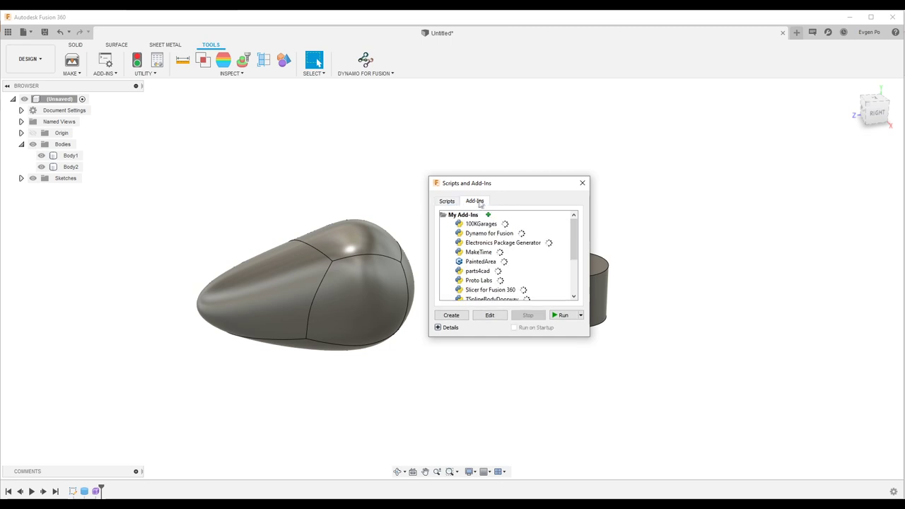
pyautogui.click(449, 315)
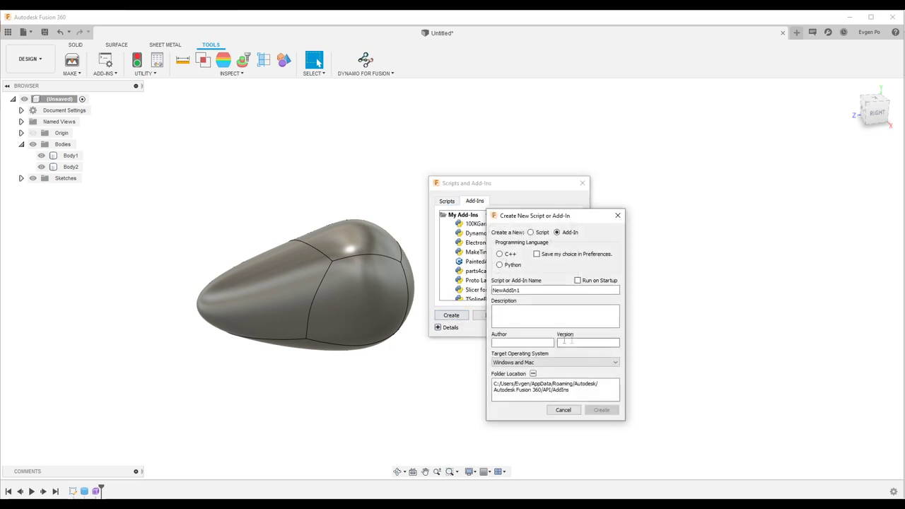
pyautogui.moveTo(495, 386); pyautogui.dragTo(586, 391)
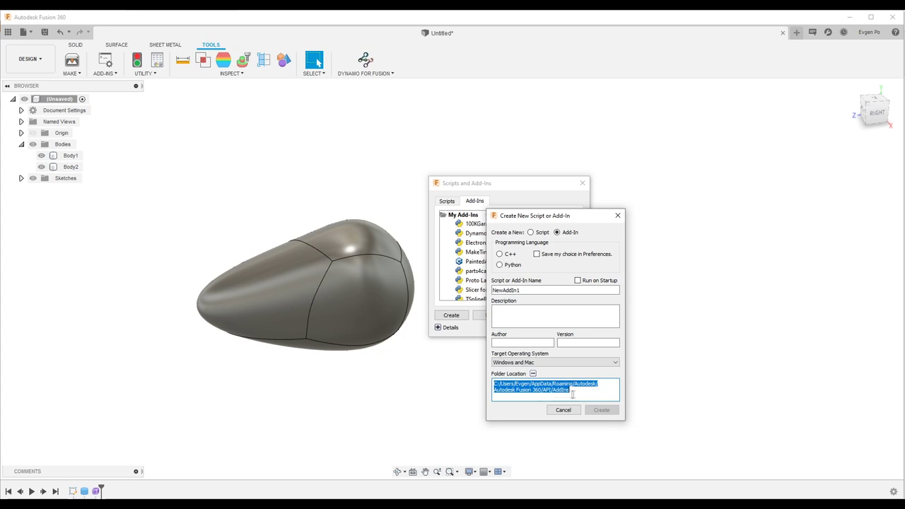
pyautogui.click(619, 216)
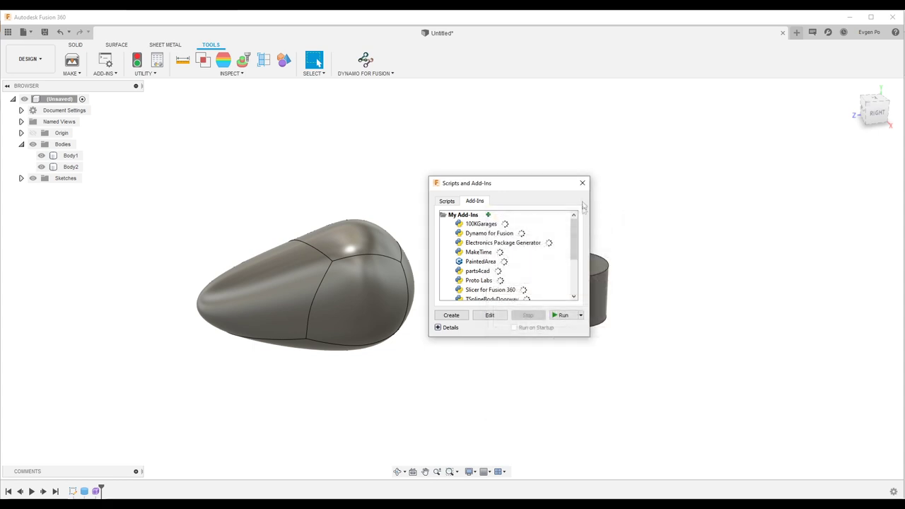
pyautogui.click(582, 183)
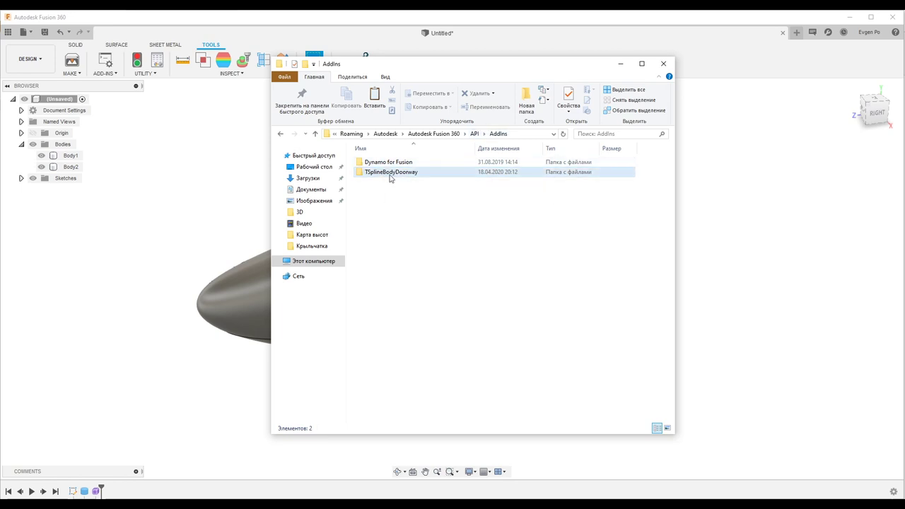
# Step: Minimize the File Explorer window showing the AddIns folder
pyautogui.click(622, 65)
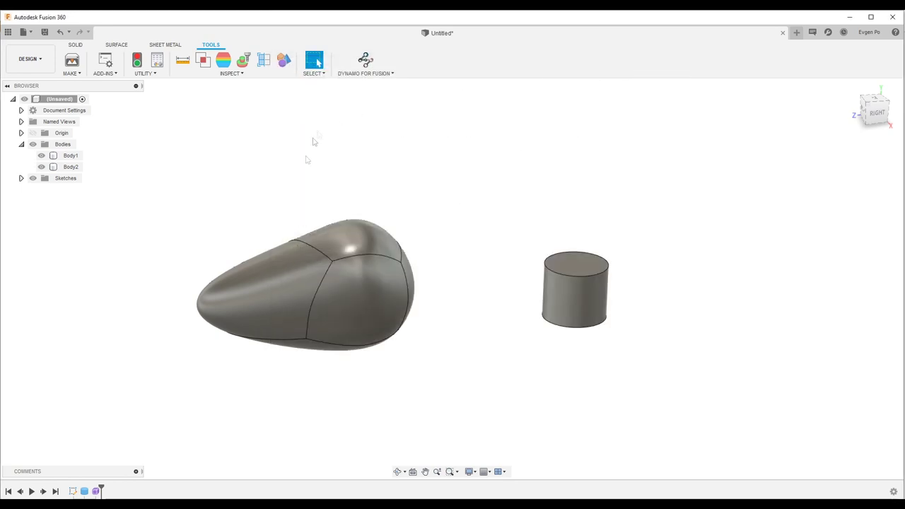
# Step: Export Body1 with TSpline Body Export into the Desktop 3D folder
pyautogui.click(146, 73)
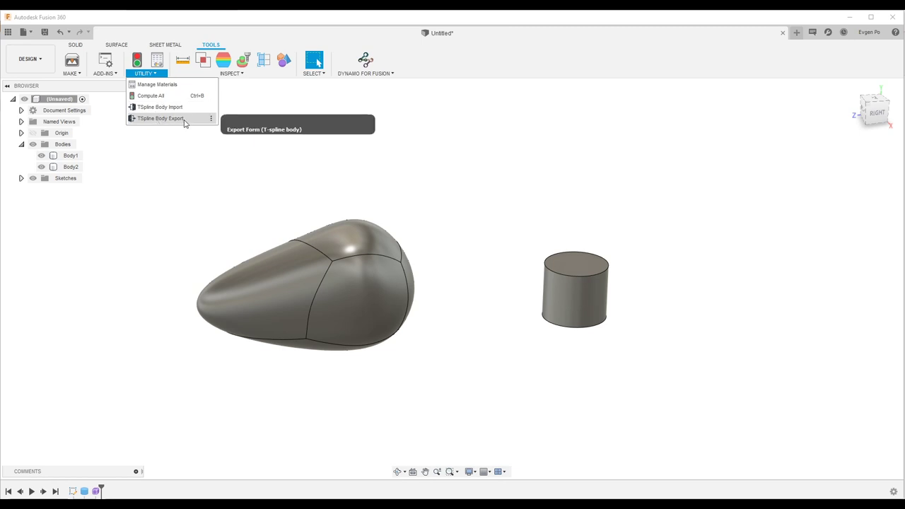
pyautogui.click(184, 119)
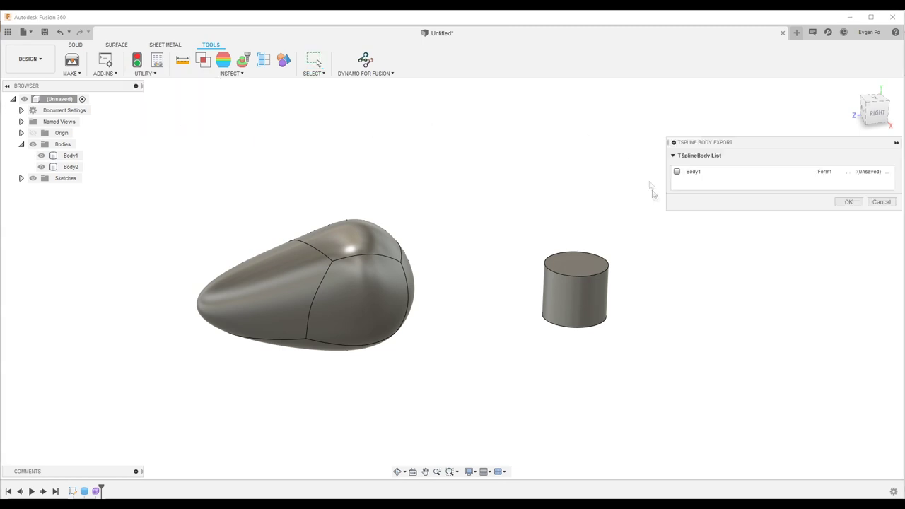
pyautogui.moveTo(752, 145); pyautogui.dragTo(704, 152)
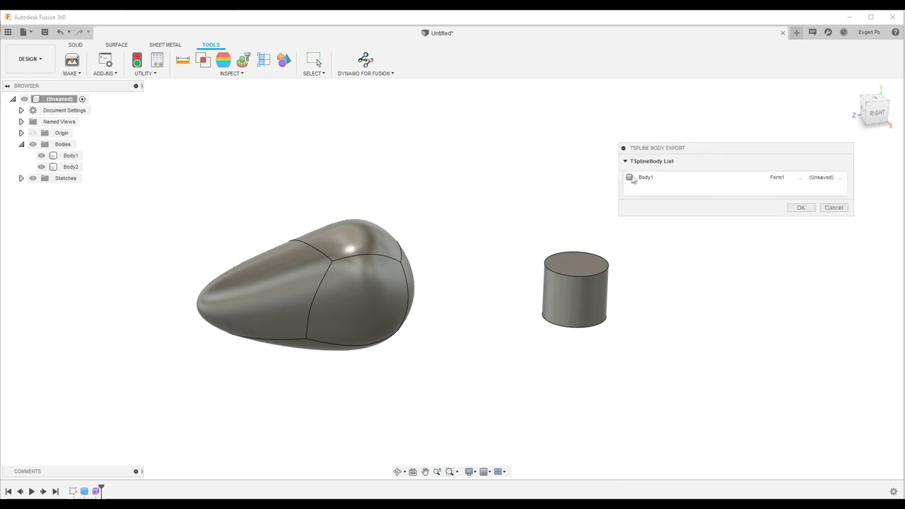
pyautogui.click(630, 178)
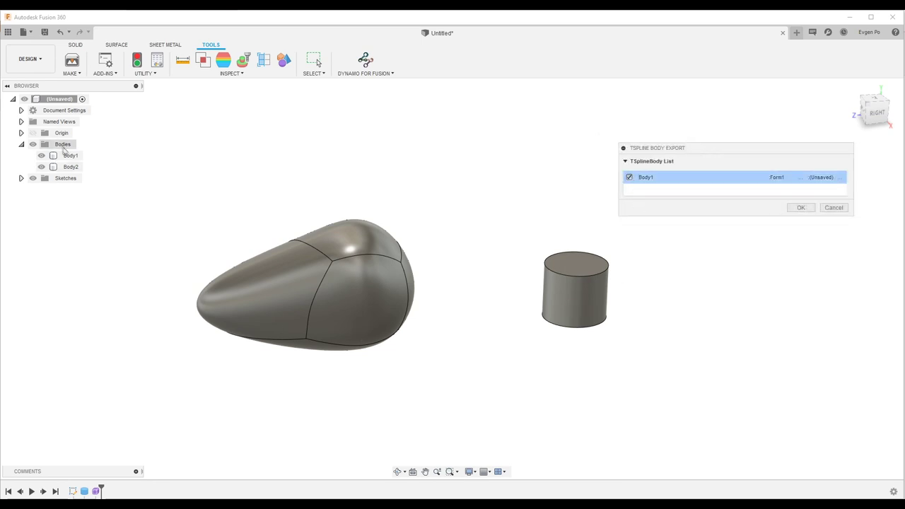
pyautogui.keyDown('shift'); pyautogui.moveTo(293, 203); pyautogui.dragTo(319, 242, button='middle'); pyautogui.keyUp('shift')
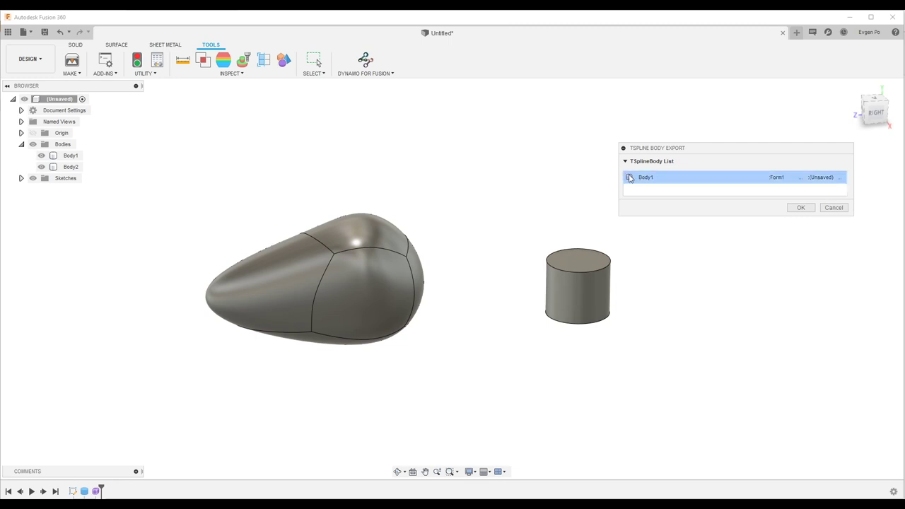
pyautogui.click(629, 177)
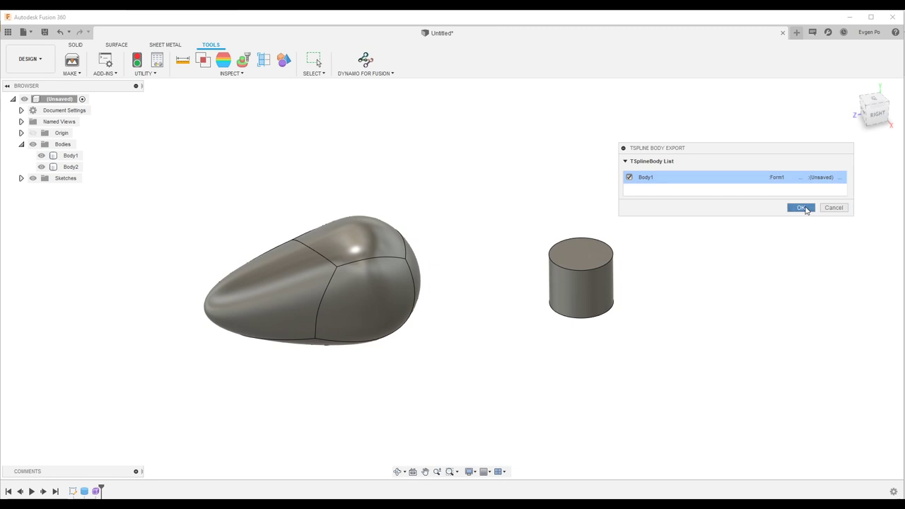
pyautogui.click(802, 207)
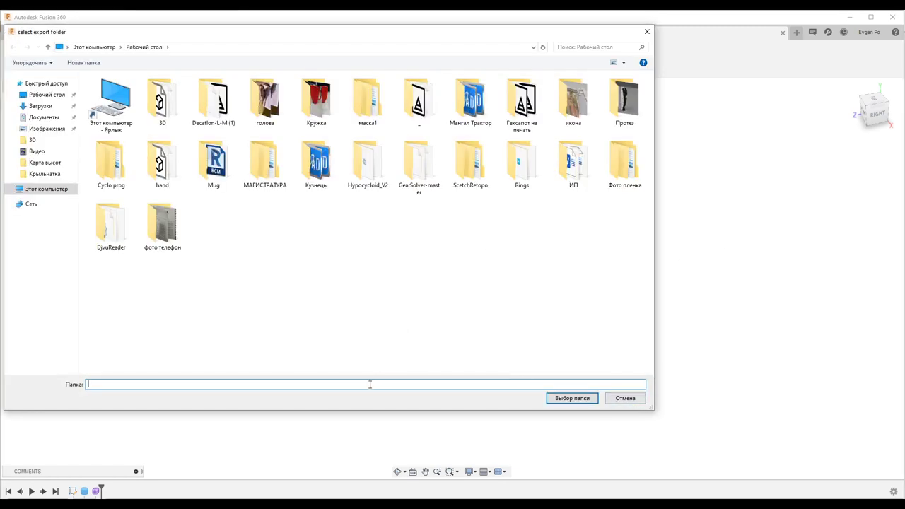
pyautogui.click(173, 103)
pyautogui.press('Return')
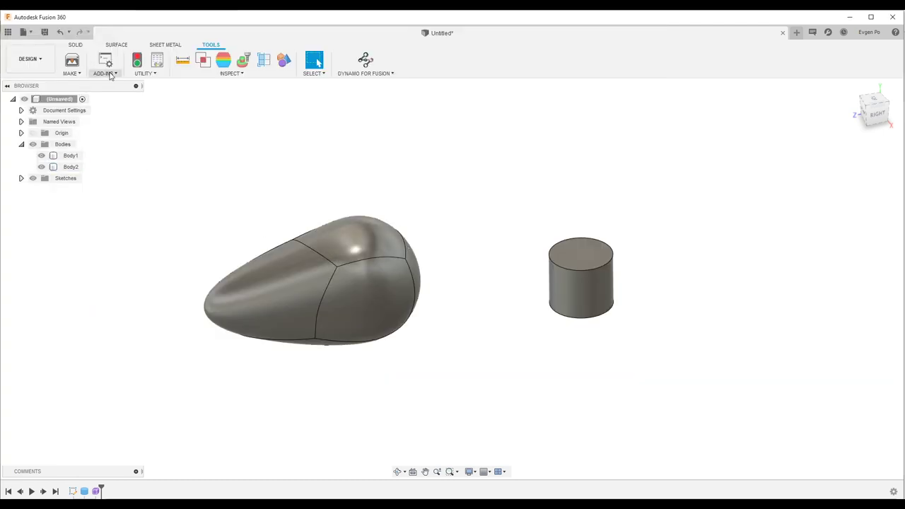
# Step: Import Body1_Form1_(Unsaved).tsm from the Import TSPLINE folder with TSpline Body Import
pyautogui.click(104, 73)
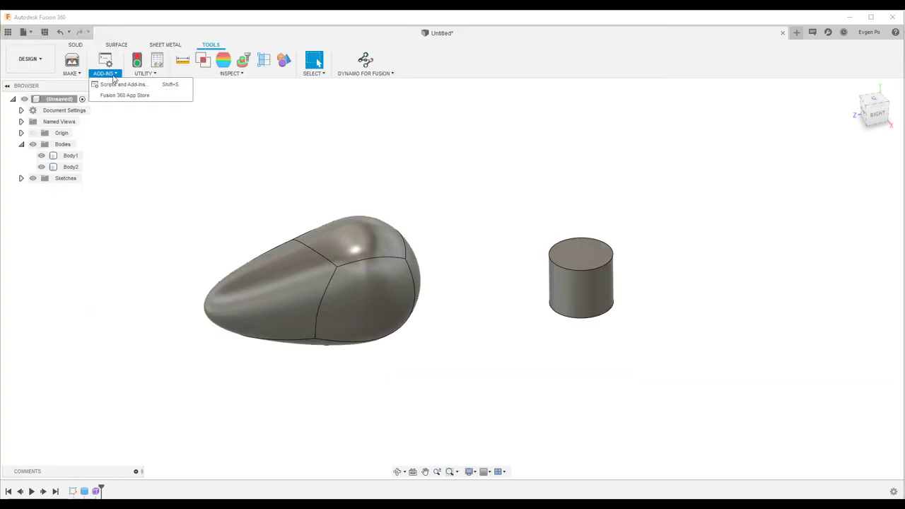
pyautogui.click(143, 74)
pyautogui.click(143, 74)
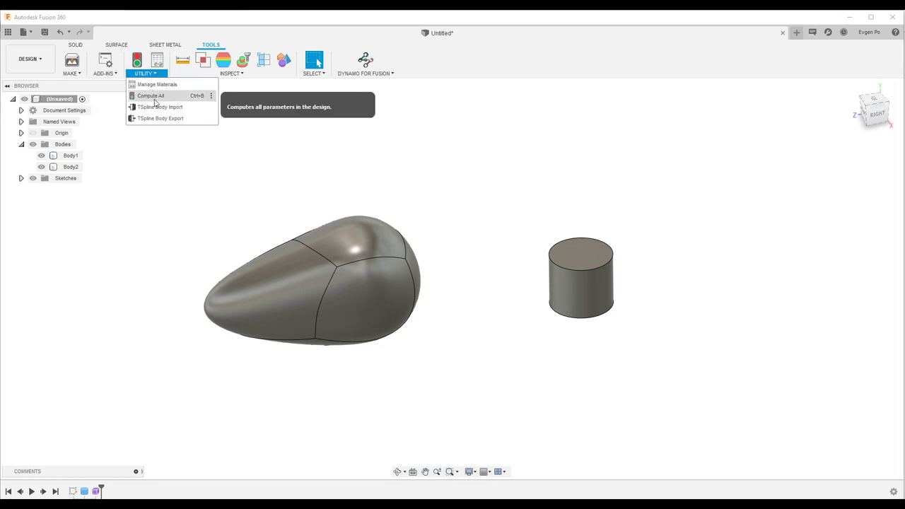
pyautogui.click(156, 107)
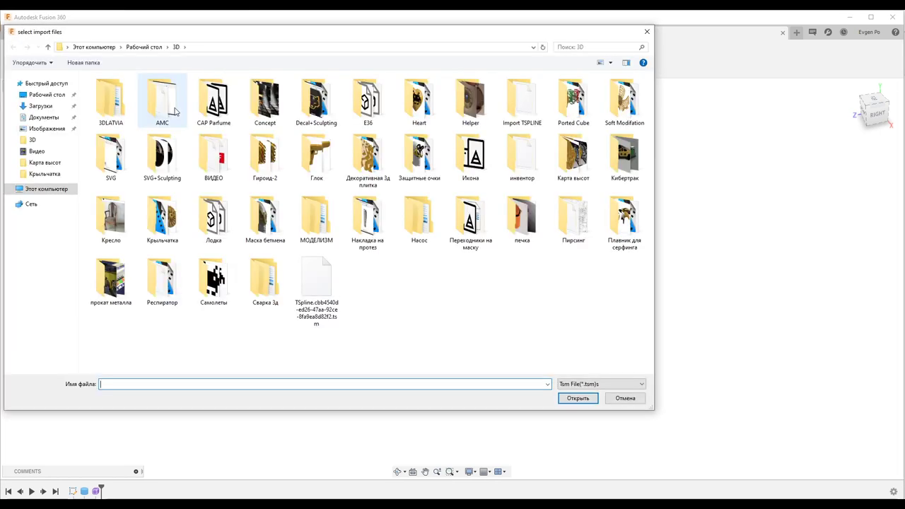
pyautogui.doubleClick(520, 105)
pyautogui.doubleClick(135, 89)
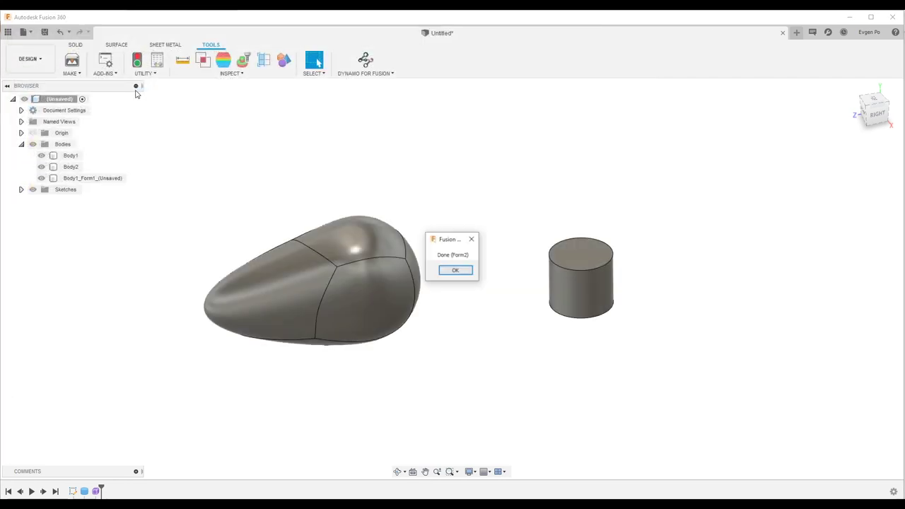
pyautogui.click(455, 270)
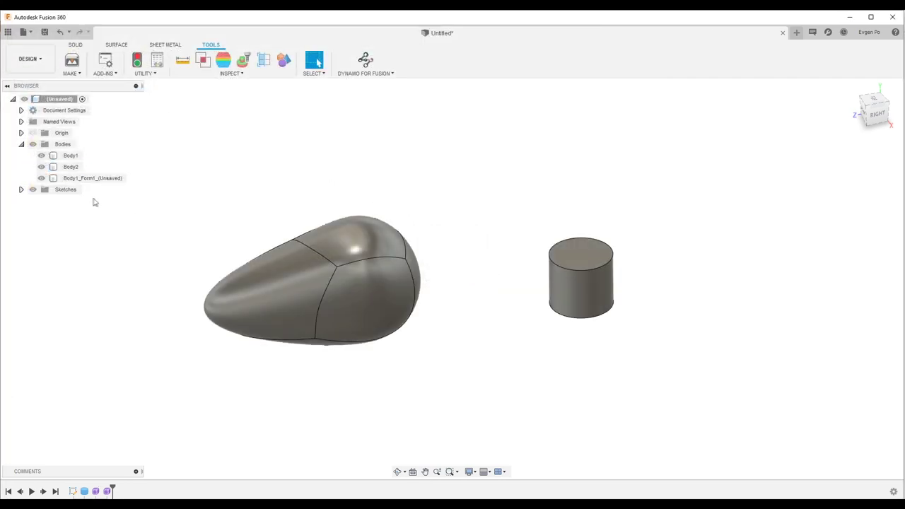
# Step: Hide Body2 and Body1 to inspect Body1_Form1 alone, then compare it against the cylinder
pyautogui.click(42, 156)
pyautogui.click(43, 156)
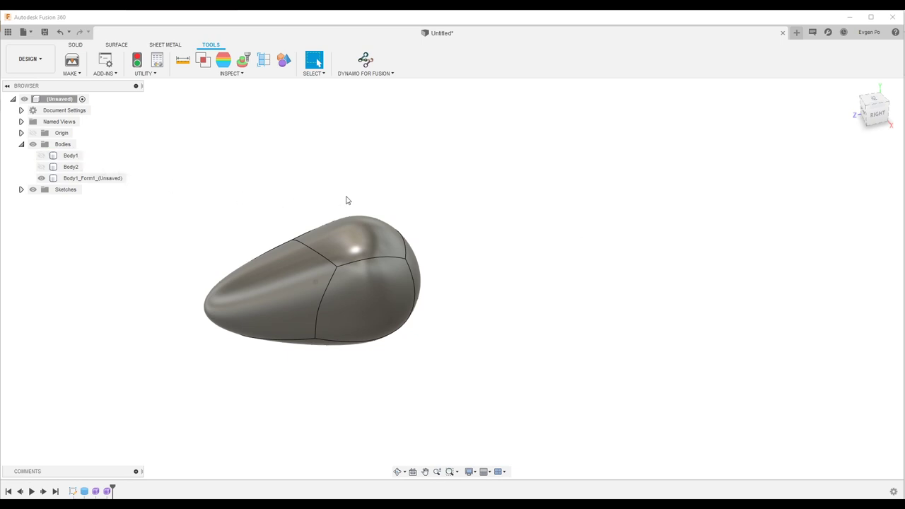
pyautogui.keyDown('shift'); pyautogui.moveTo(347, 200); pyautogui.dragTo(417, 260, button='middle'); pyautogui.keyUp('shift')
pyautogui.click(420, 262)
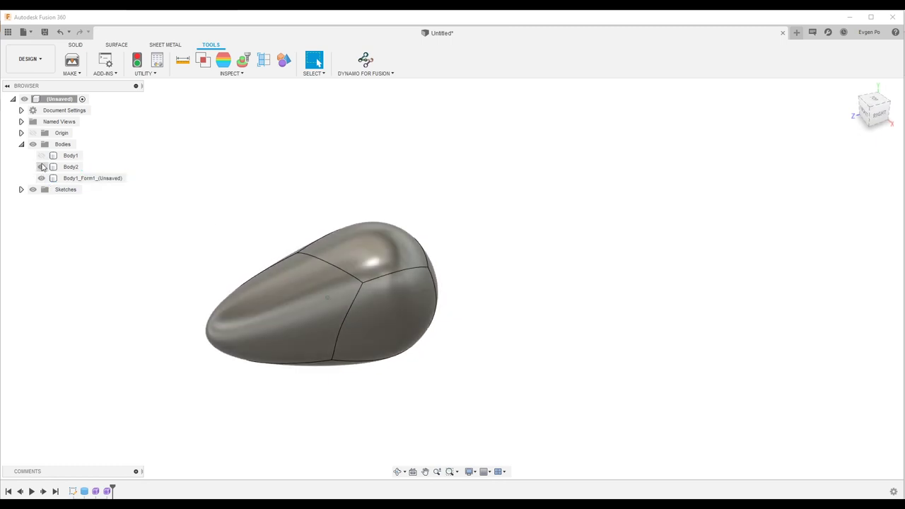
pyautogui.click(41, 177)
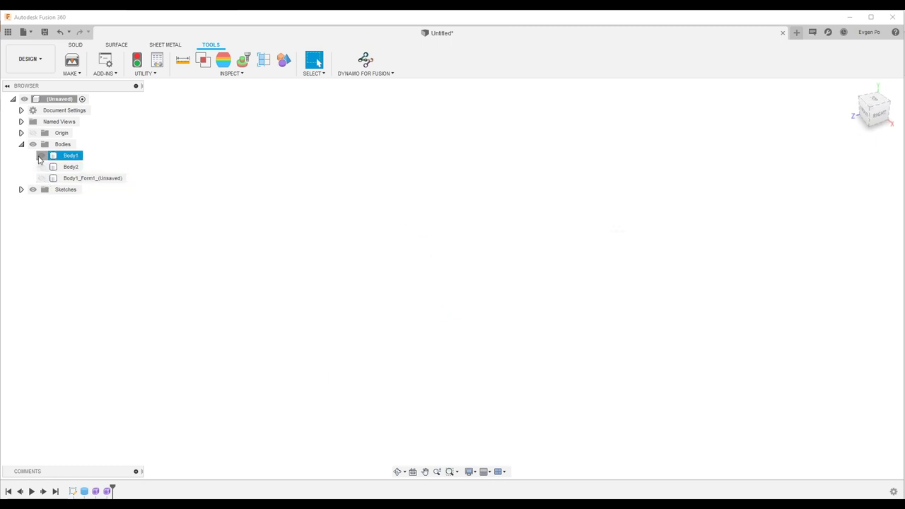
pyautogui.click(41, 155)
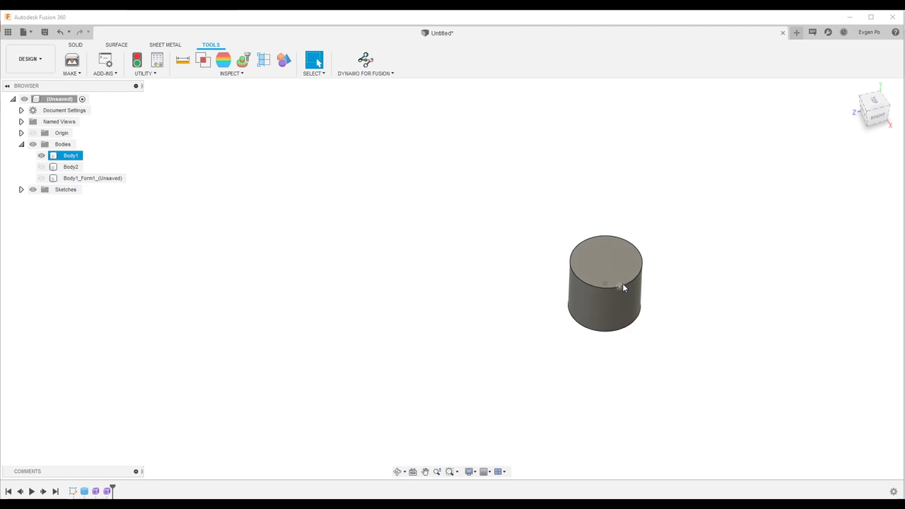
pyautogui.keyDown('shift'); pyautogui.moveTo(623, 286); pyautogui.dragTo(16, 178, button='middle'); pyautogui.keyUp('shift')
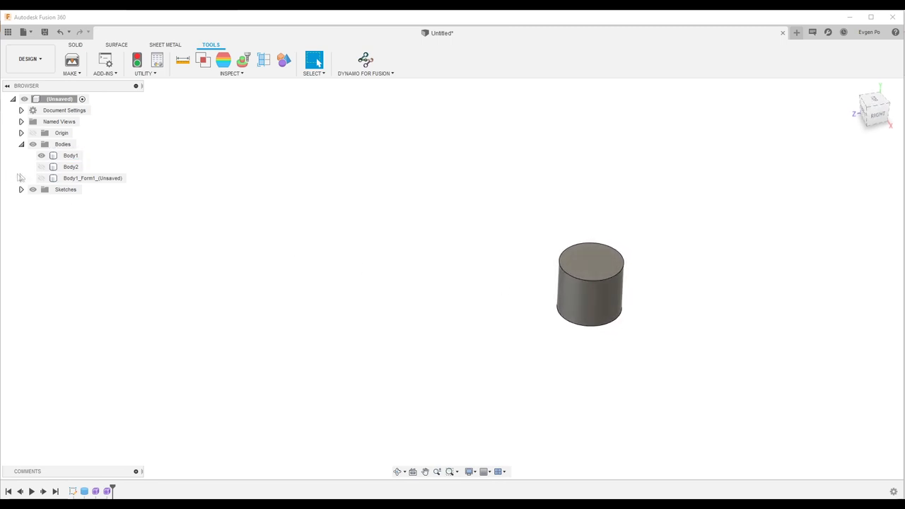
pyautogui.click(41, 178)
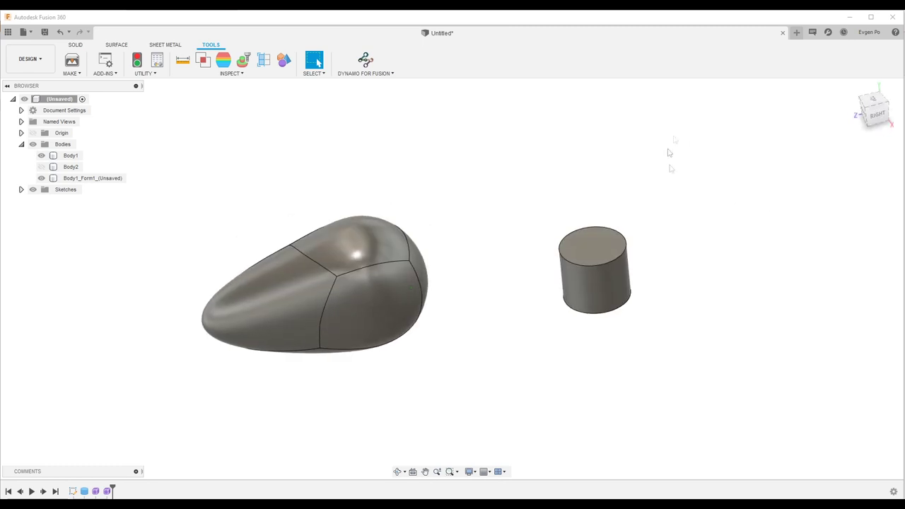
# Step: Toggle the imported egg's visibility to compare, then hide Body1_Form1 with V
pyautogui.click(41, 178)
pyautogui.click(41, 178)
pyautogui.click(41, 178)
pyautogui.click(41, 179)
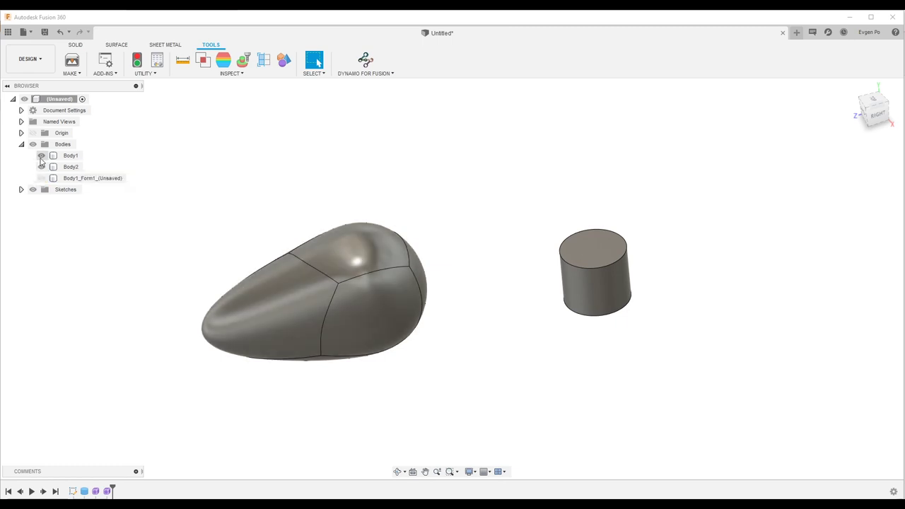
pyautogui.click(41, 156)
pyautogui.click(41, 178)
pyautogui.click(41, 178)
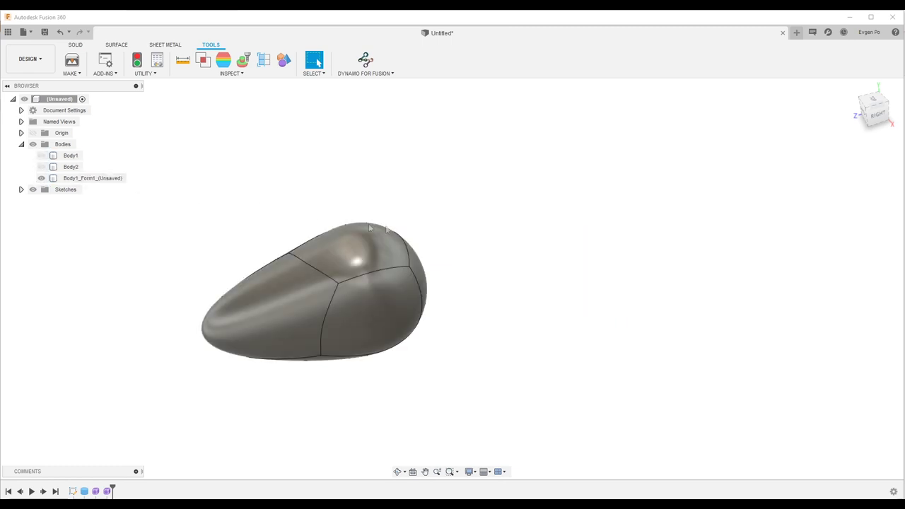
pyautogui.moveTo(403, 229)
pyautogui.keyDown('shift'); pyautogui.mouseDown(button='middle')
pyautogui.moveTo(399, 310)
pyautogui.moveTo(398, 258)
pyautogui.moveTo(361, 260)
pyautogui.mouseUp(button='middle'); pyautogui.keyUp('shift')
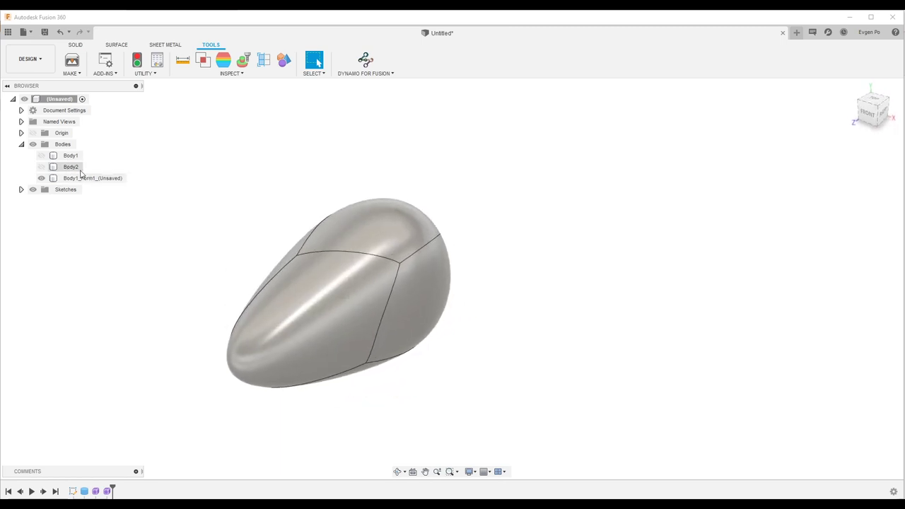
pyautogui.click(88, 178)
pyautogui.press('v')
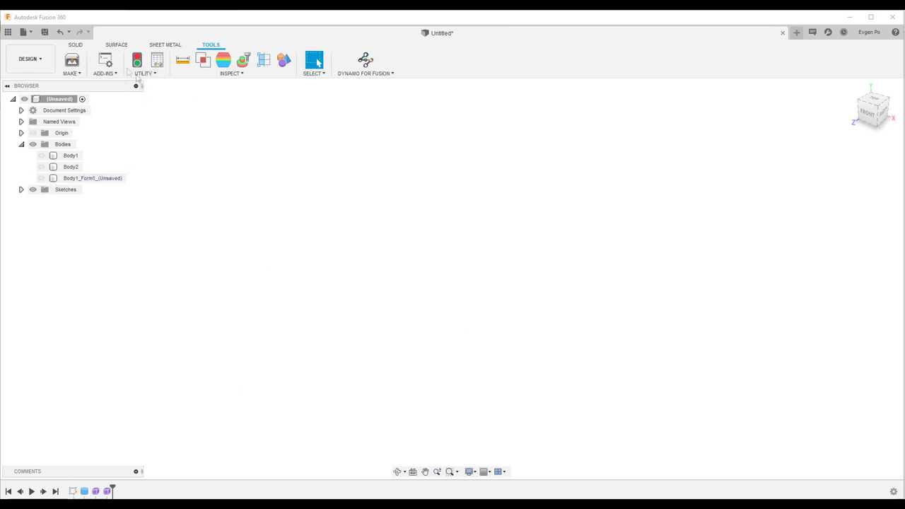
# Step: In the Form workspace, insert the T-spline from Body1_Form1_(Unsaved).tsm
pyautogui.click(71, 46)
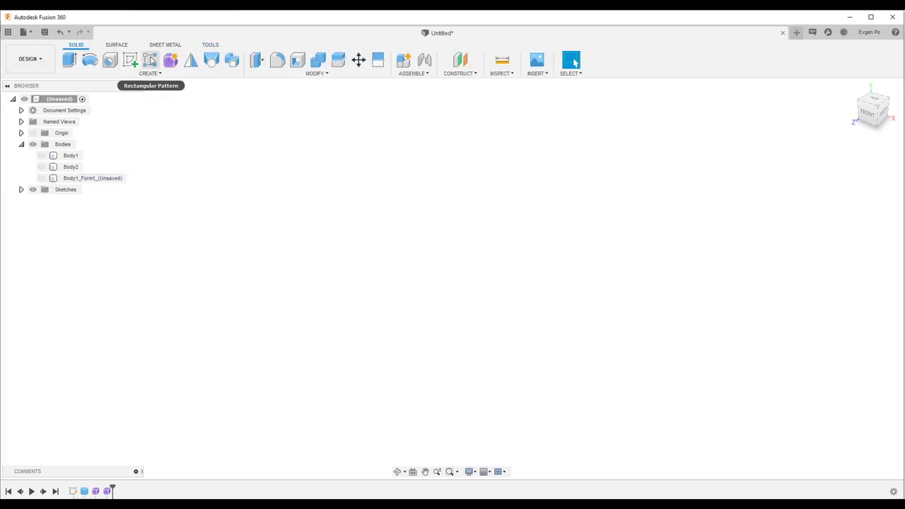
pyautogui.click(173, 59)
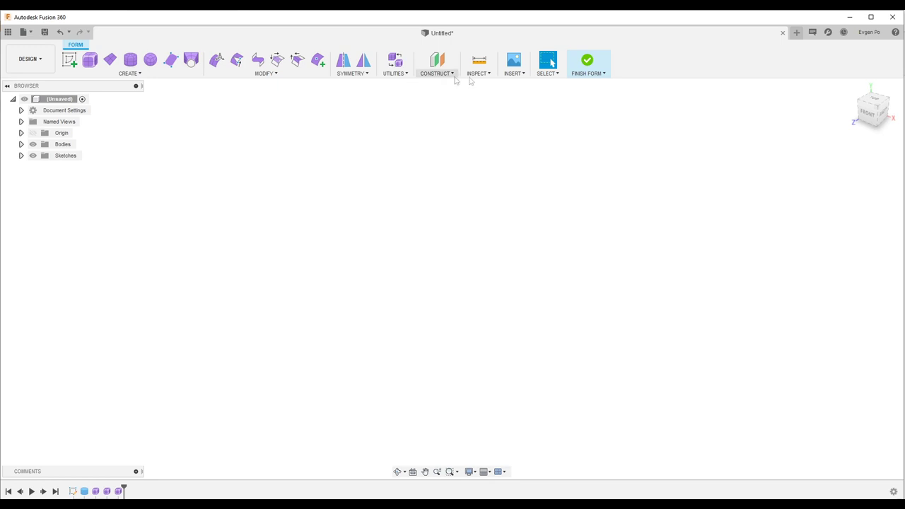
pyautogui.click(519, 74)
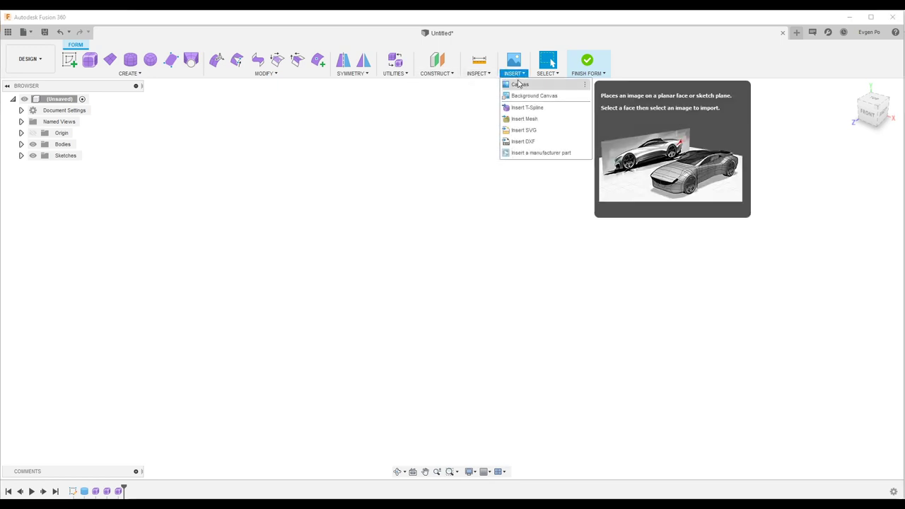
pyautogui.click(536, 113)
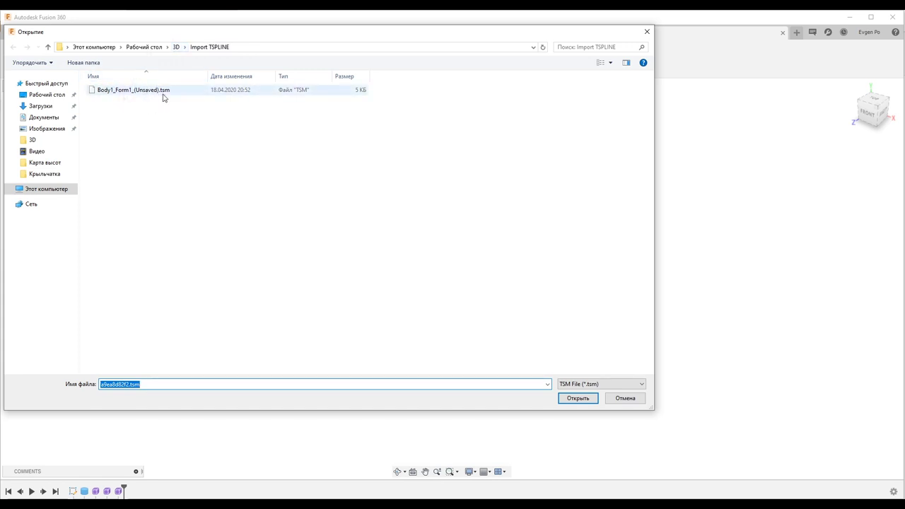
pyautogui.click(153, 91)
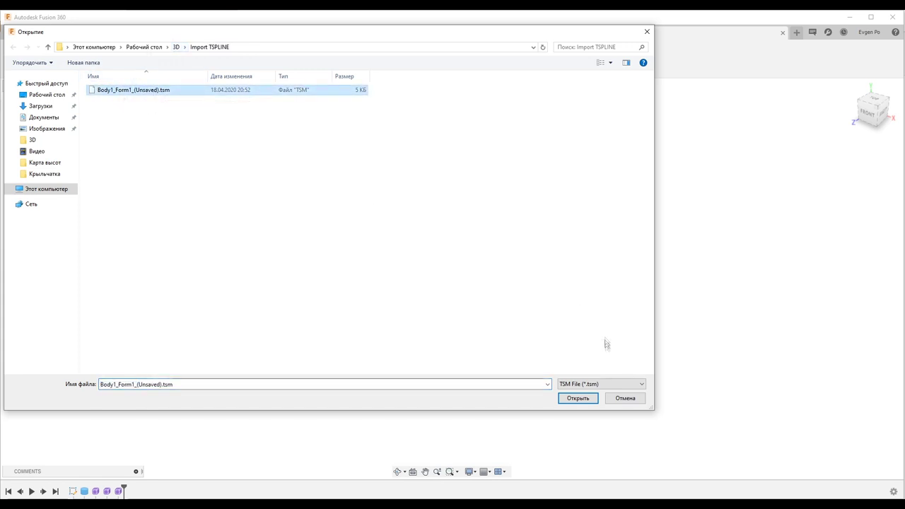
pyautogui.click(580, 399)
# Step: Finish the form, then show Body1_Form1 and hide Body4
pyautogui.moveTo(534, 354)
pyautogui.keyDown('shift'); pyautogui.mouseDown(button='middle')
pyautogui.moveTo(451, 279)
pyautogui.moveTo(493, 322)
pyautogui.mouseUp(button='middle'); pyautogui.keyUp('shift')
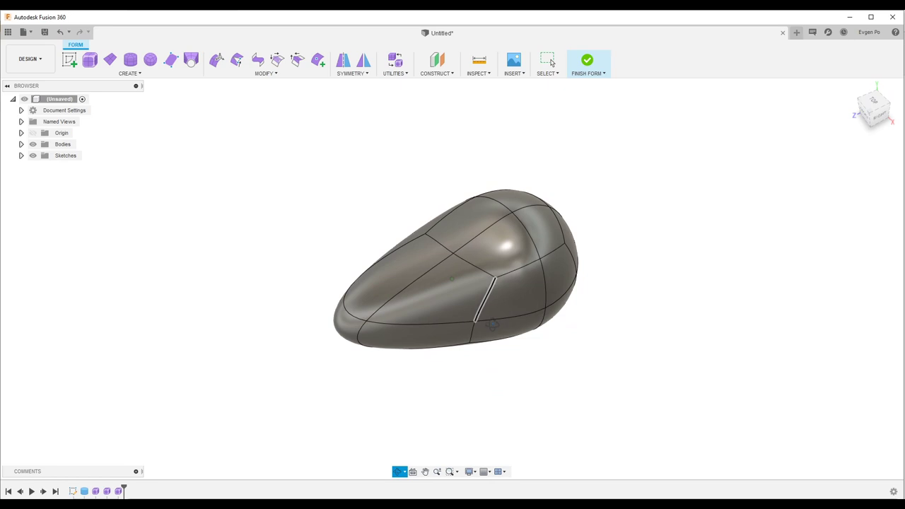
pyautogui.keyDown('shift'); pyautogui.moveTo(494, 322); pyautogui.dragTo(497, 324, button='middle'); pyautogui.keyUp('shift')
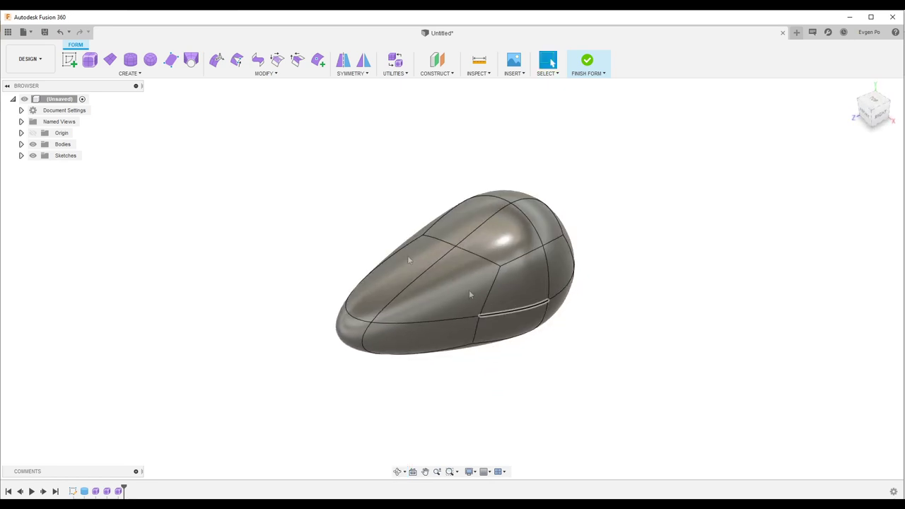
pyautogui.click(589, 65)
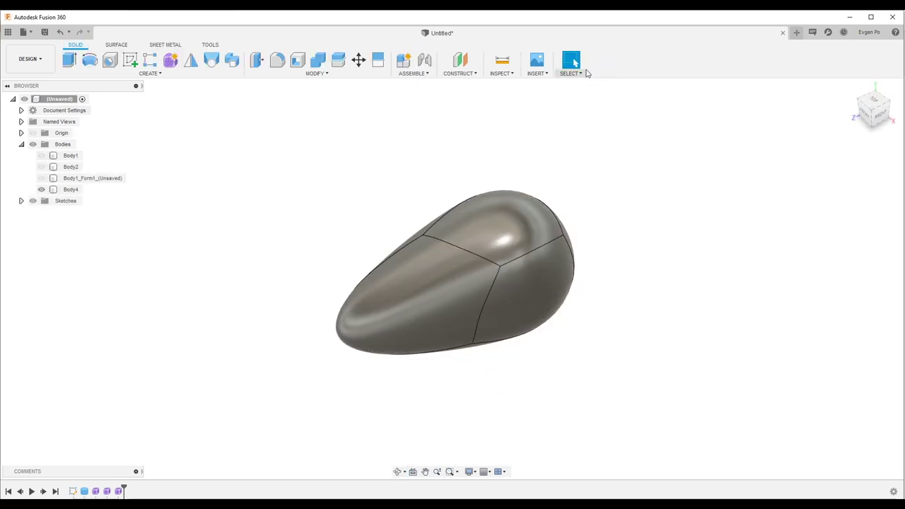
pyautogui.click(41, 179)
pyautogui.click(41, 189)
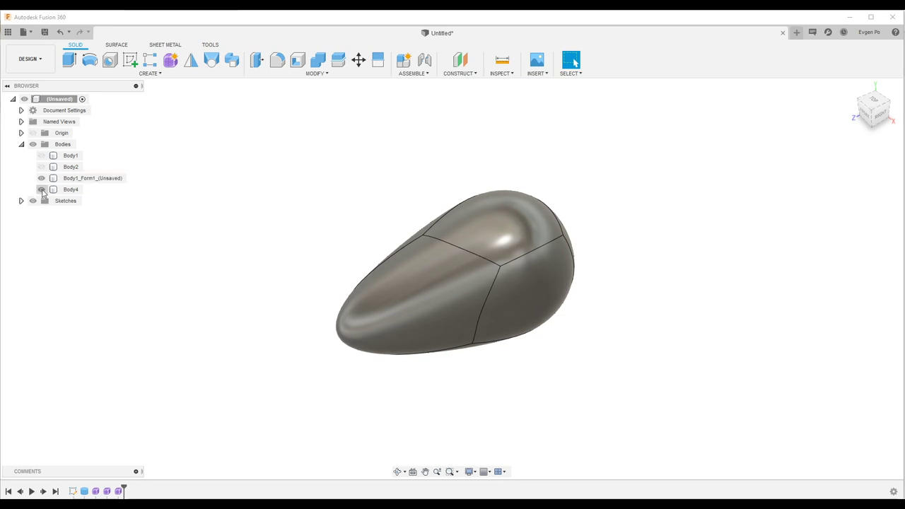
pyautogui.keyDown('shift'); pyautogui.moveTo(344, 156); pyautogui.dragTo(356, 166, button='middle'); pyautogui.keyUp('shift')
pyautogui.click(211, 44)
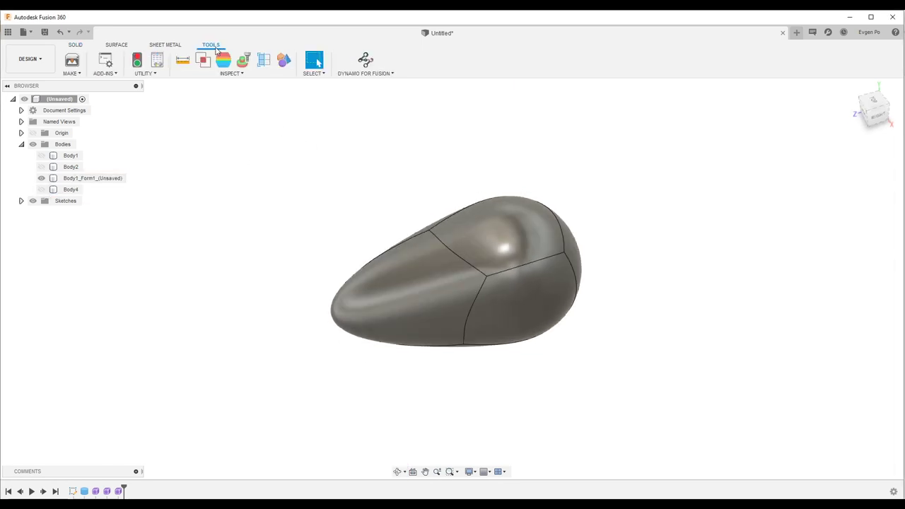
# Step: Delete Body1, Body1_Form1 and Body4 from the design
pyautogui.click(144, 76)
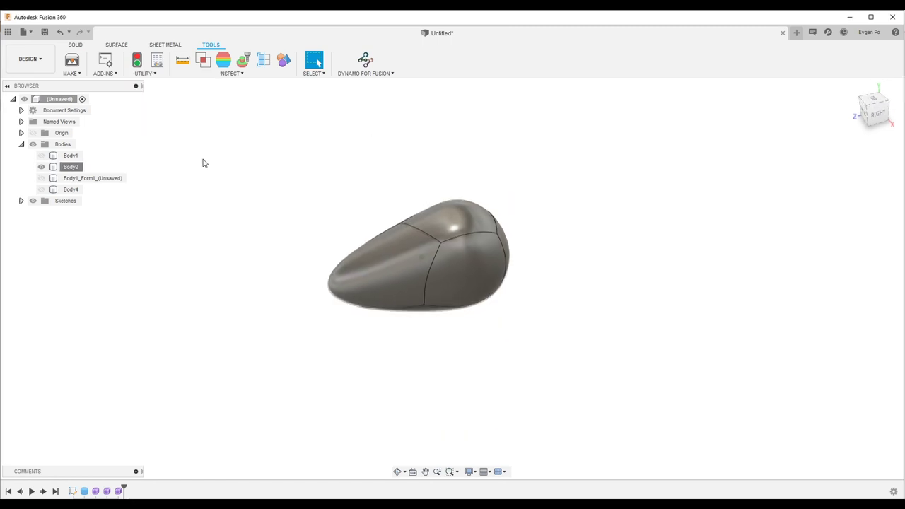
pyautogui.click(76, 45)
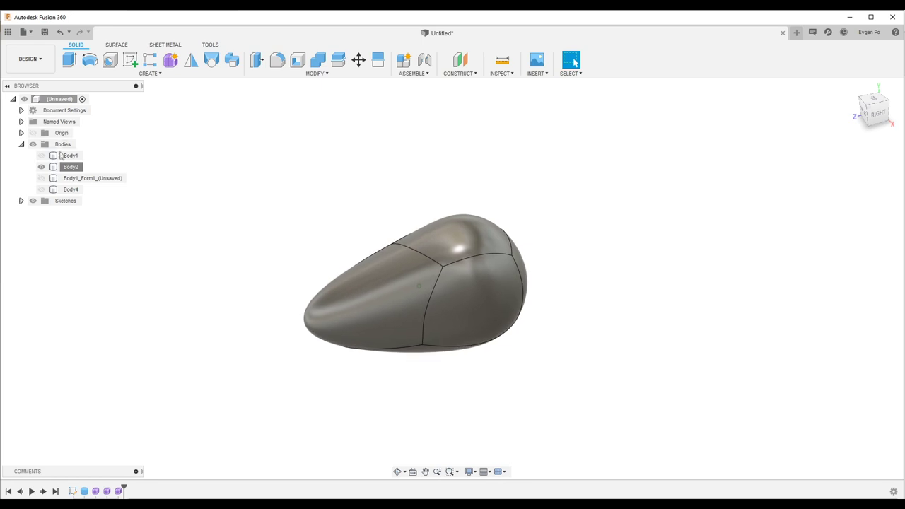
pyautogui.click(73, 156)
pyautogui.rightClick(74, 156)
pyautogui.click(95, 286)
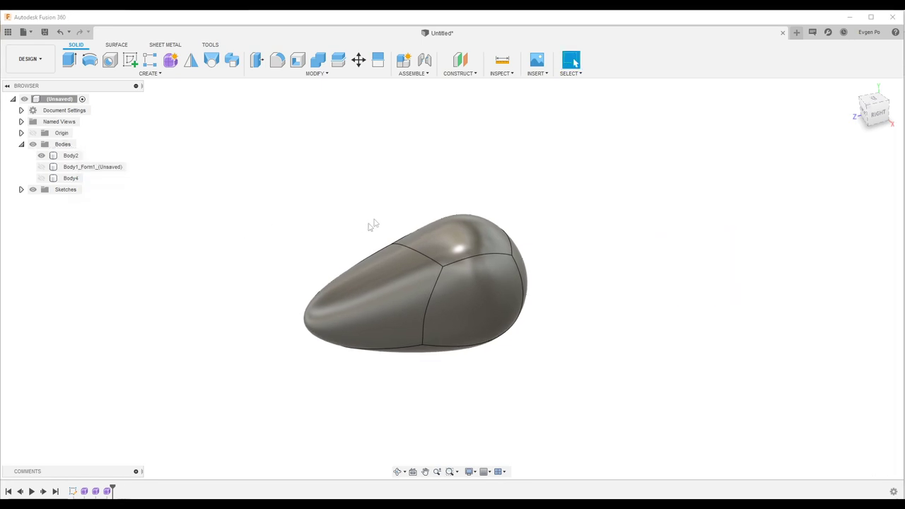
pyautogui.click(76, 167)
pyautogui.rightClick(75, 168)
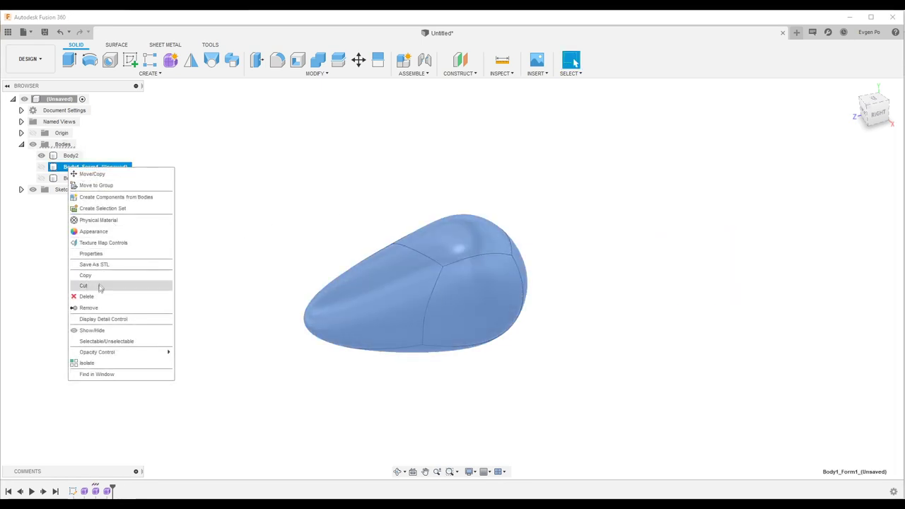
pyautogui.click(96, 293)
pyautogui.click(71, 167)
pyautogui.rightClick(73, 168)
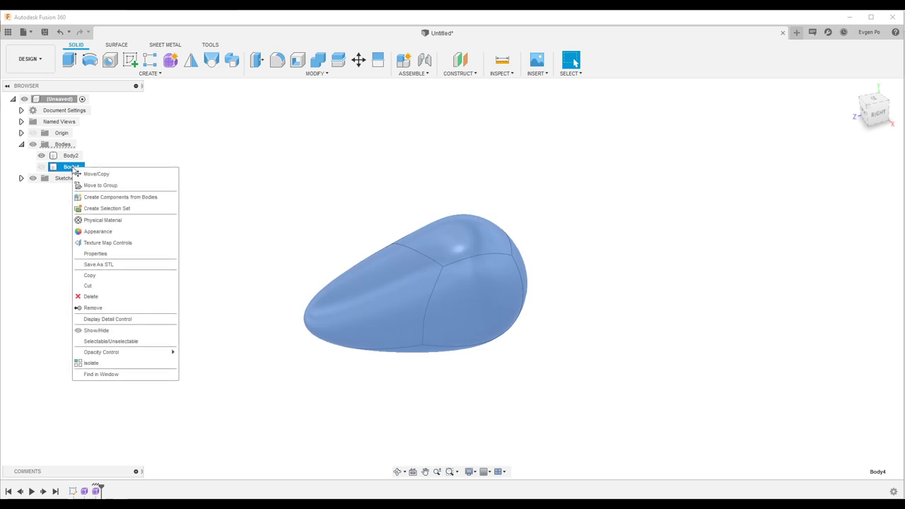
pyautogui.click(107, 298)
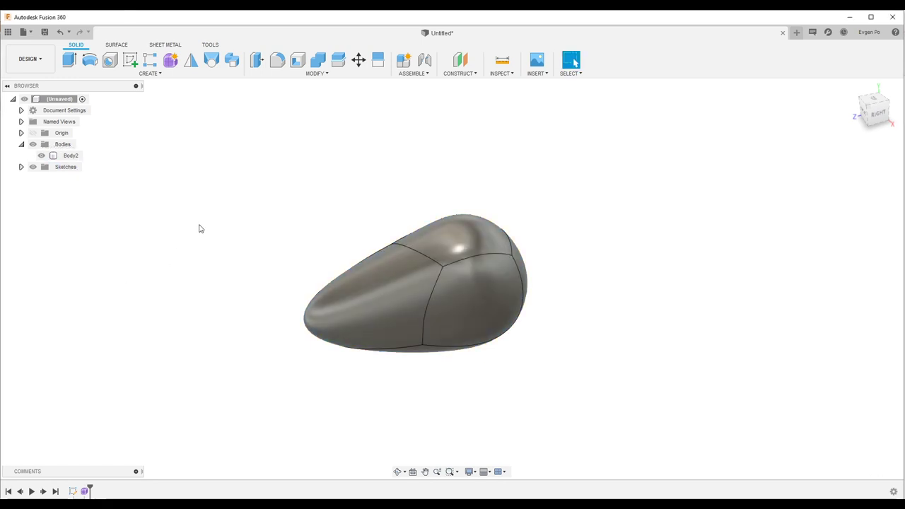
# Step: Undo the deletions to restore the bodies and show Body1_Form1 again
pyautogui.hotkey('ctrl', 'z')
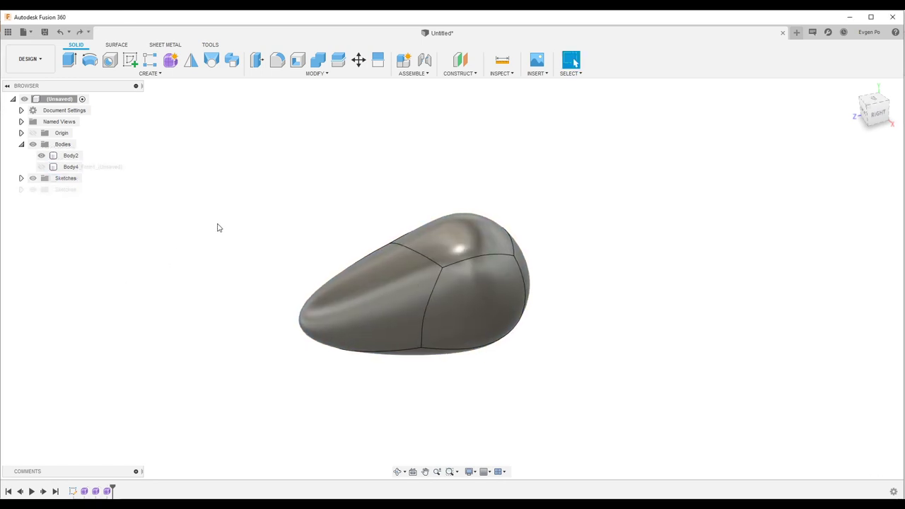
pyautogui.moveTo(453, 220)
pyautogui.keyDown('shift'); pyautogui.mouseDown(button='middle')
pyautogui.moveTo(449, 196)
pyautogui.moveTo(414, 222)
pyautogui.mouseUp(button='middle'); pyautogui.keyUp('shift')
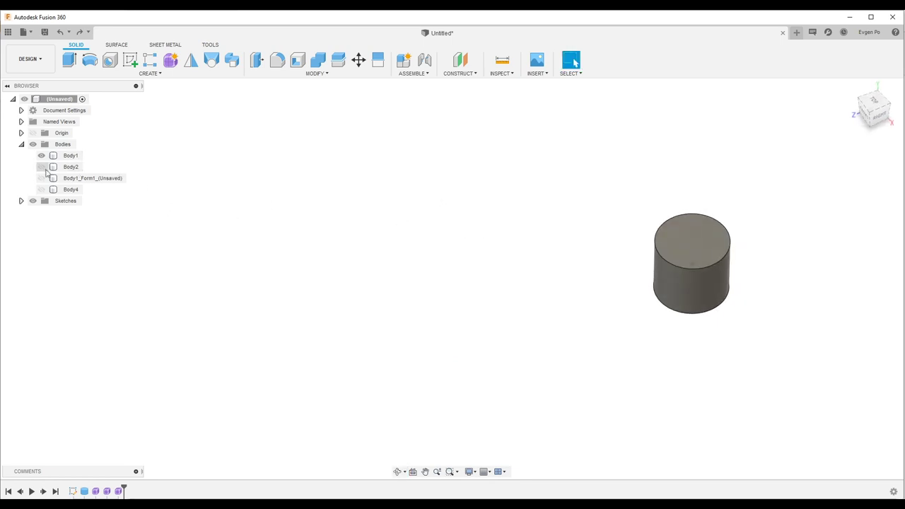
pyautogui.click(42, 178)
pyautogui.keyDown('shift'); pyautogui.moveTo(252, 205); pyautogui.dragTo(269, 233, button='middle'); pyautogui.keyUp('shift')
pyautogui.rightClick(71, 190)
# Step: Move Body4 250 mm along X
pyautogui.click(92, 196)
pyautogui.scroll(-2, 374, 265)
pyautogui.moveTo(415, 273); pyautogui.dragTo(589, 389)
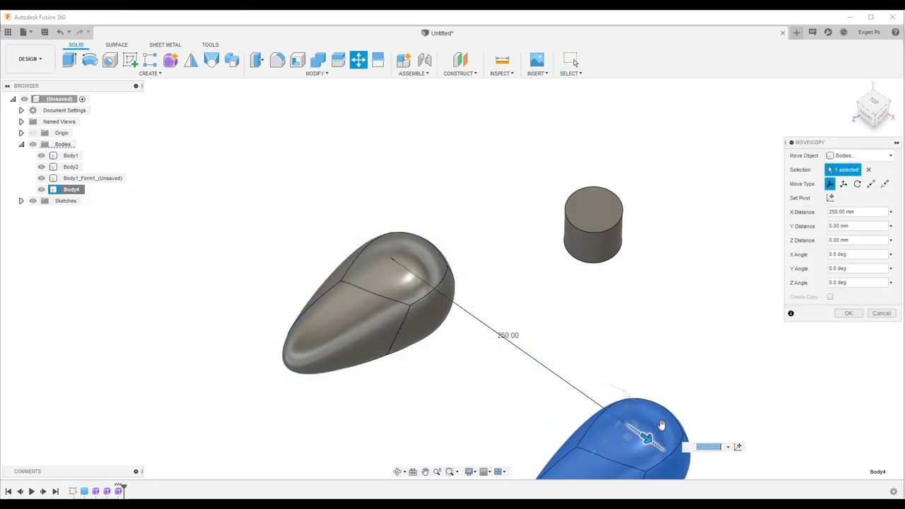
pyautogui.click(849, 313)
# Step: Move Body1_Form1 260 mm along Z
pyautogui.rightClick(85, 179)
pyautogui.click(99, 185)
pyautogui.keyDown('shift'); pyautogui.moveTo(398, 233); pyautogui.dragTo(507, 324, button='middle'); pyautogui.keyUp('shift')
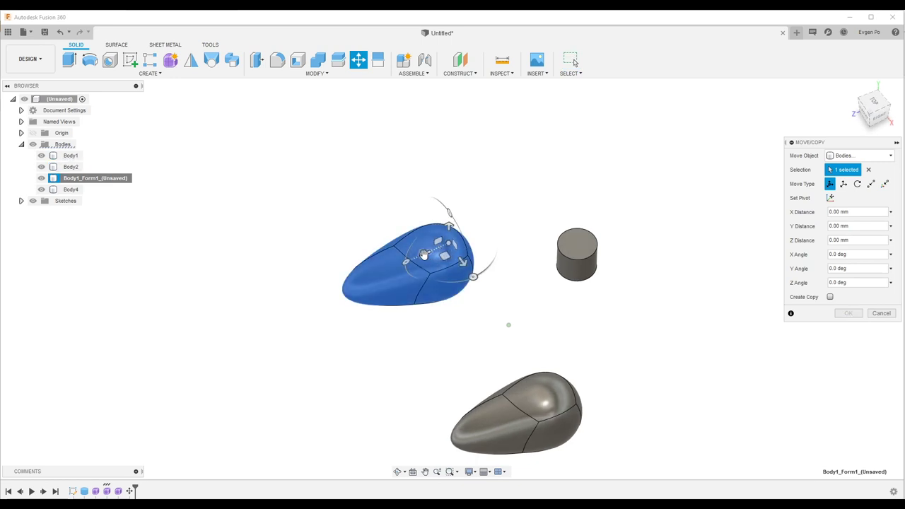
pyautogui.moveTo(417, 280); pyautogui.dragTo(231, 341)
pyautogui.click(849, 313)
pyautogui.moveTo(851, 314)
pyautogui.keyDown('shift'); pyautogui.mouseDown(button='middle')
pyautogui.moveTo(701, 281)
pyautogui.moveTo(364, 273)
pyautogui.moveTo(270, 195)
pyautogui.mouseUp(button='middle'); pyautogui.keyUp('shift')
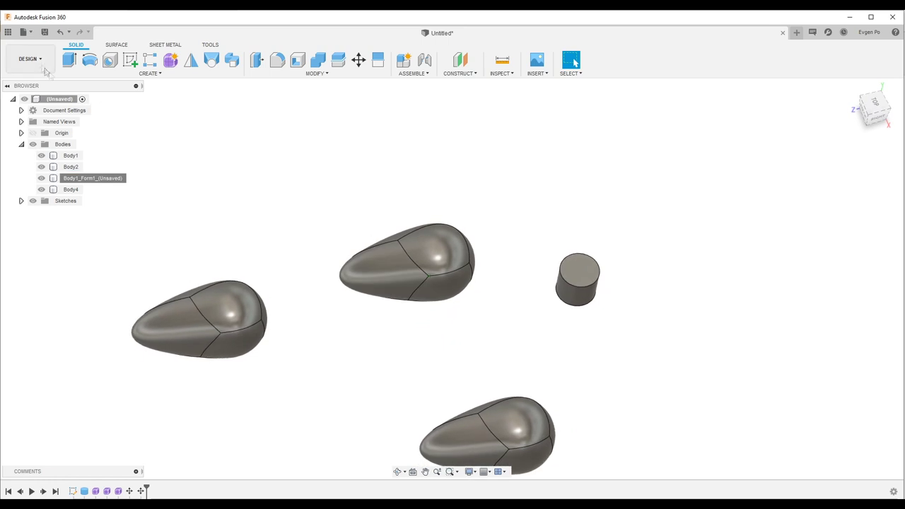
# Step: Save the design as Untitled
pyautogui.click(26, 32)
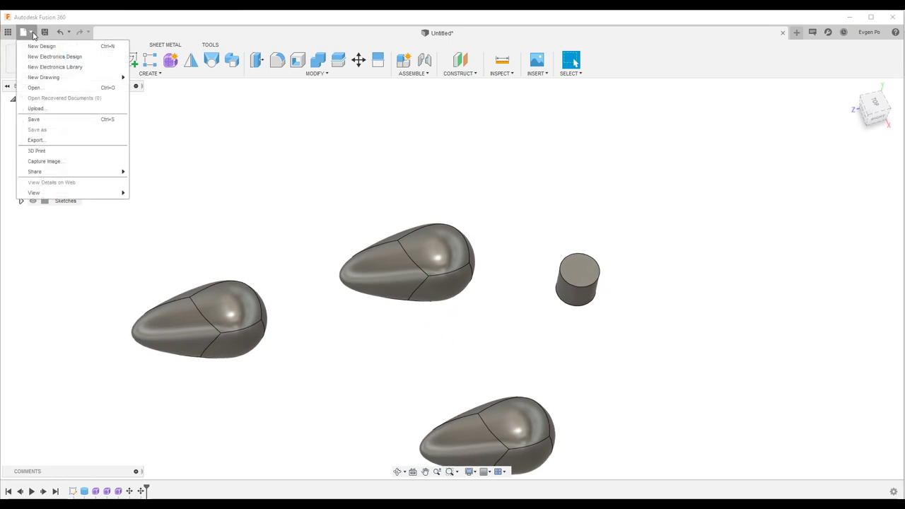
pyautogui.click(51, 121)
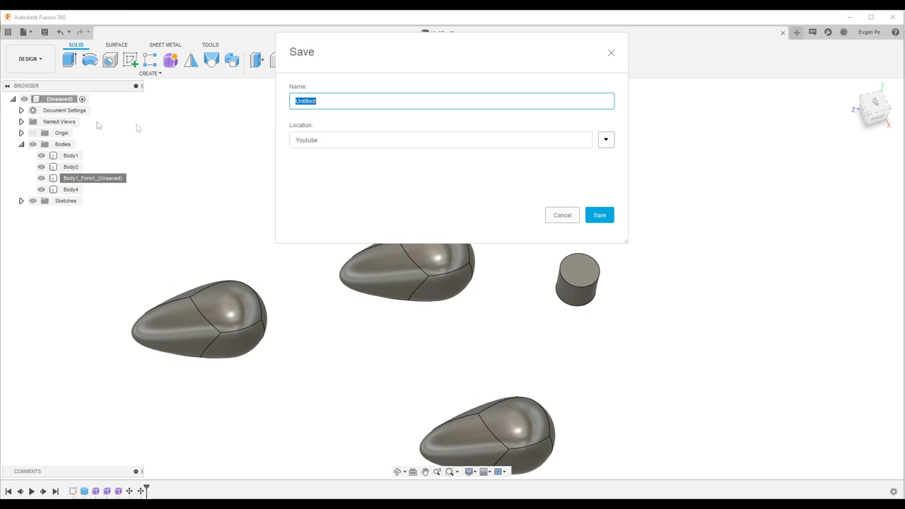
pyautogui.click(600, 215)
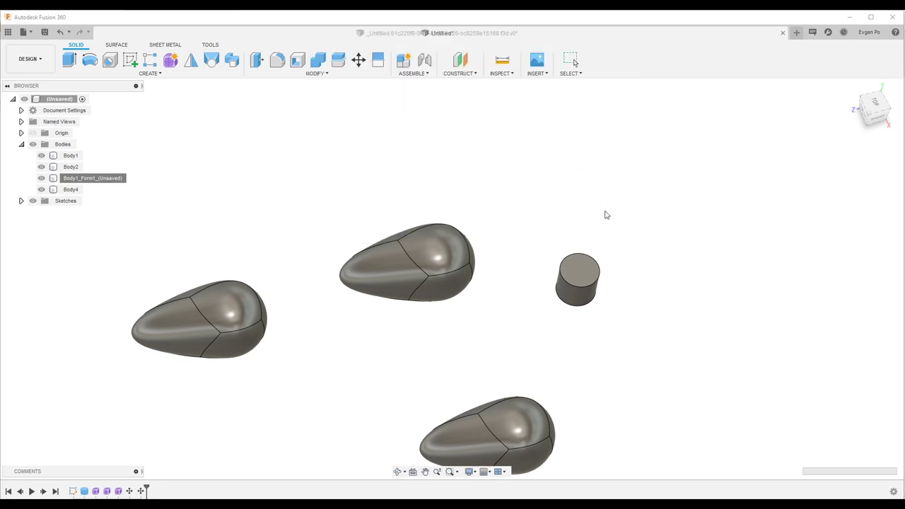
pyautogui.click(49, 60)
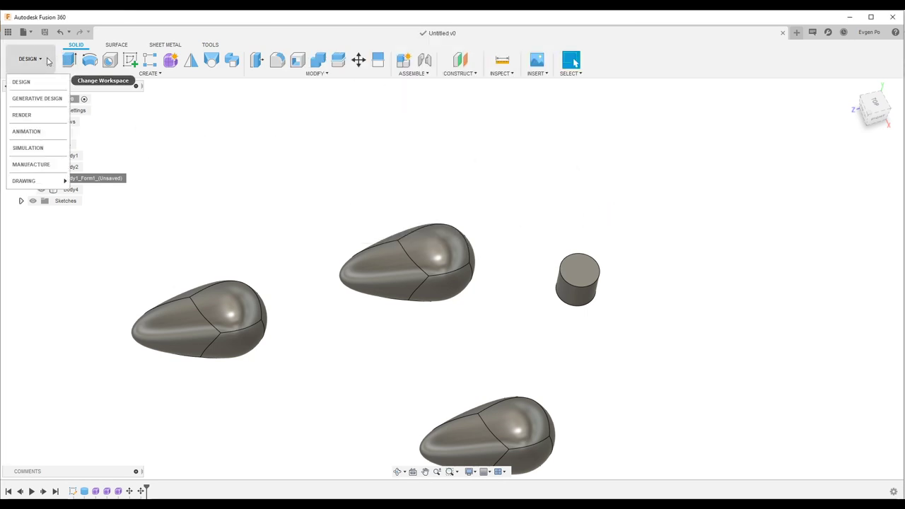
# Step: Export the design as Untitled v1.f3d archive into the Import TSPLINE folder
pyautogui.click(25, 32)
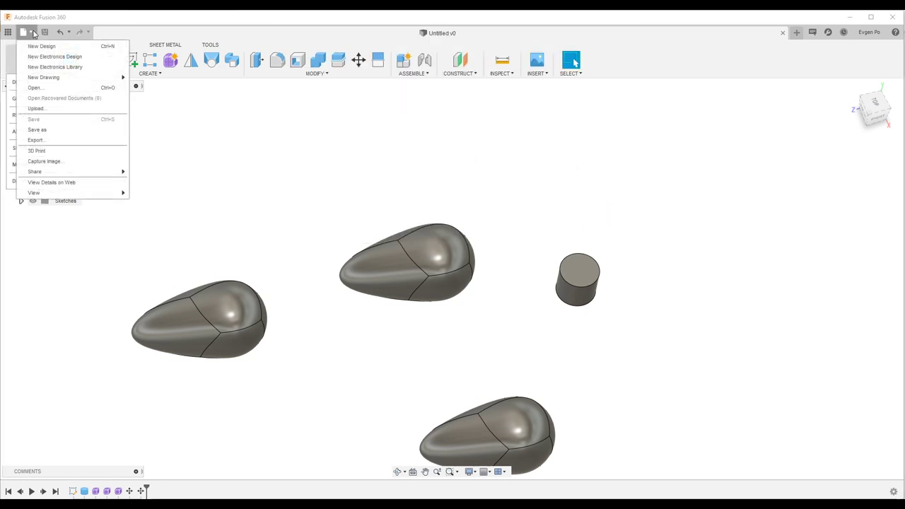
pyautogui.click(61, 142)
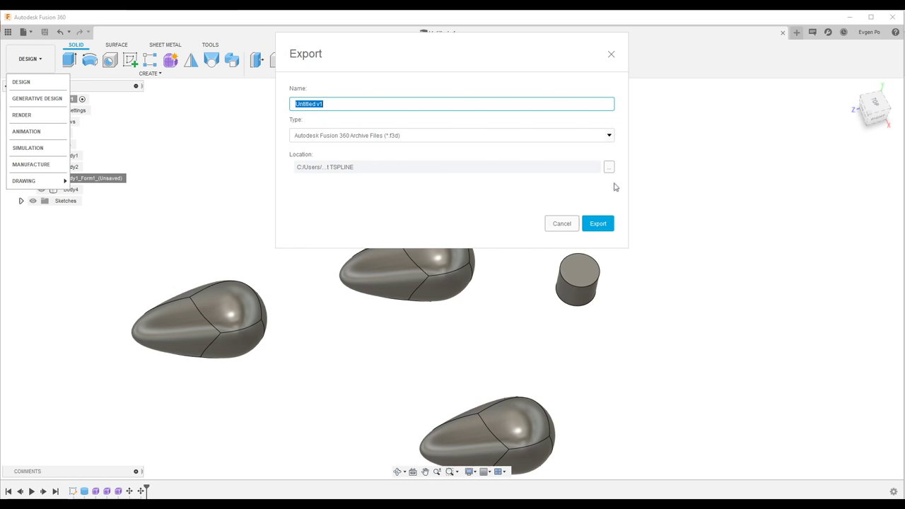
pyautogui.click(609, 168)
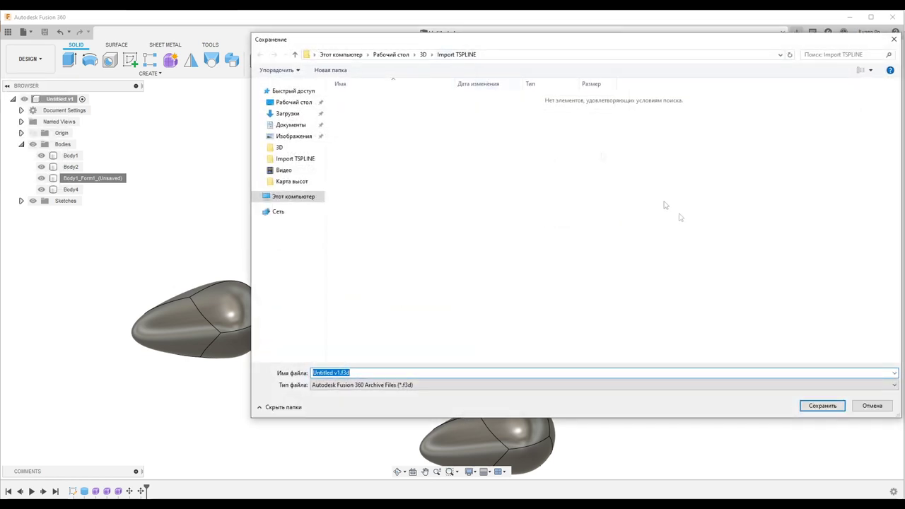
pyautogui.click(838, 406)
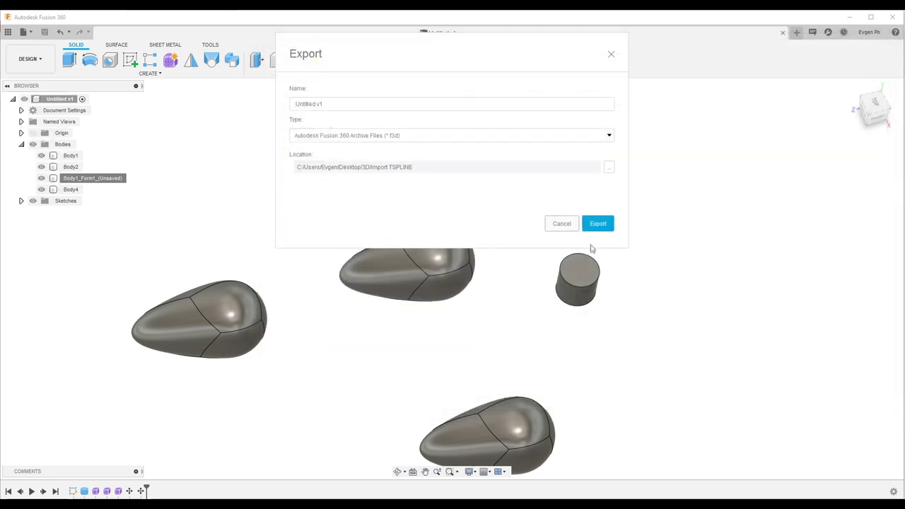
pyautogui.click(594, 229)
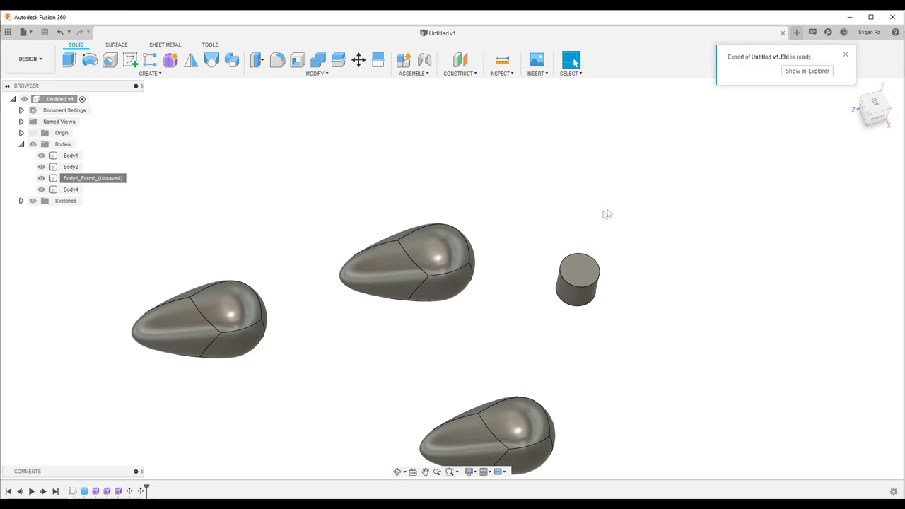
pyautogui.click(797, 74)
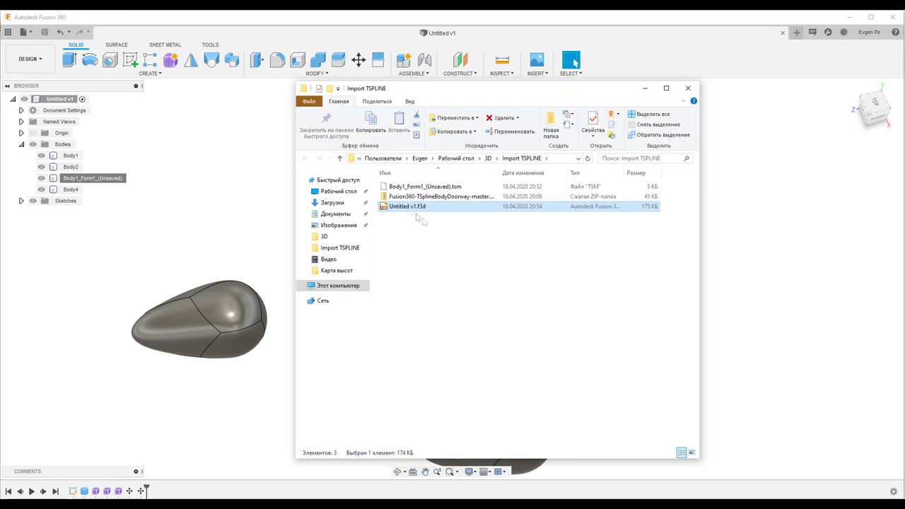
# Step: Rename Untitled v1.f3d to Untitled v1.zip and open the archive
pyautogui.click(428, 224)
pyautogui.click(428, 209)
pyautogui.press('F2')
pyautogui.write('zip')
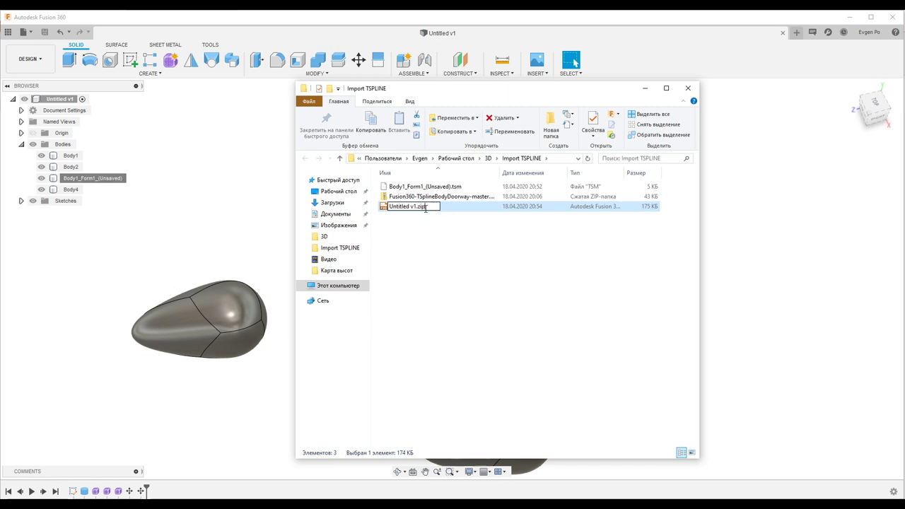
pyautogui.press('Return')
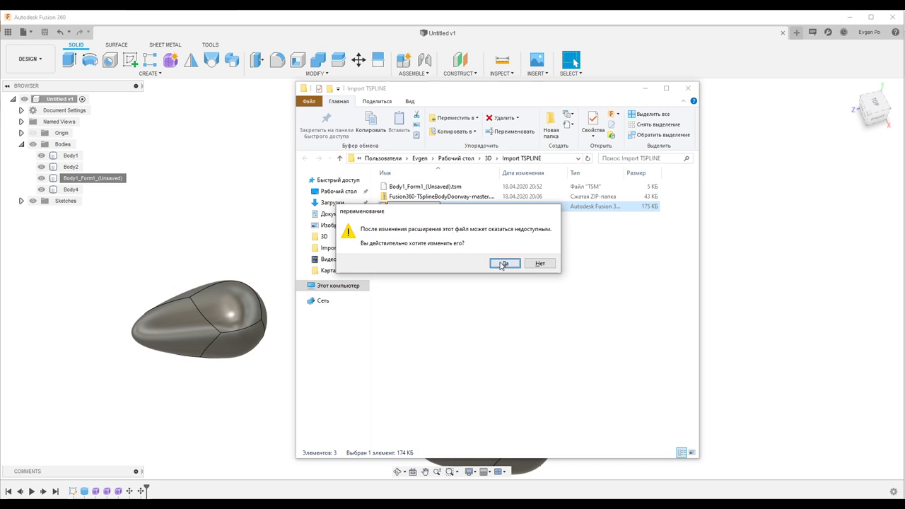
pyautogui.click(503, 263)
pyautogui.doubleClick(405, 207)
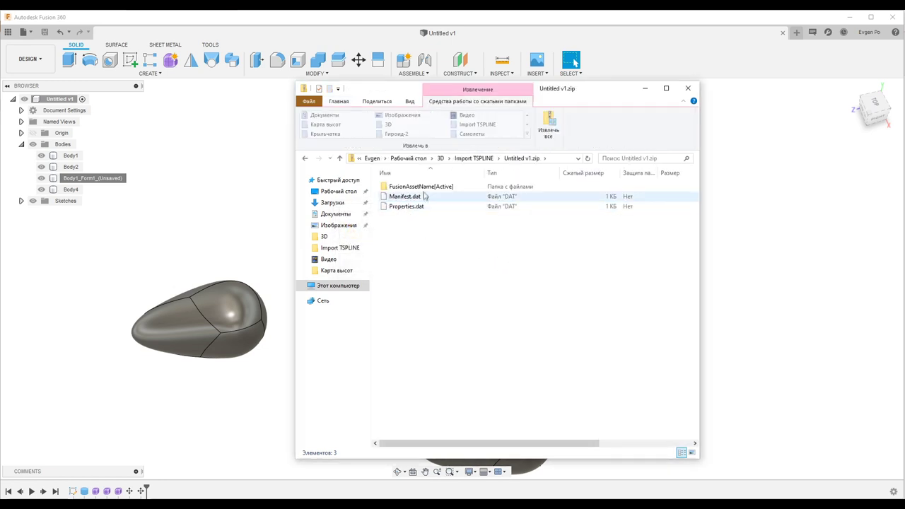
# Step: Open TSplines.BlobParts inside the archive and select the three TSpline .tsm files
pyautogui.doubleClick(429, 186)
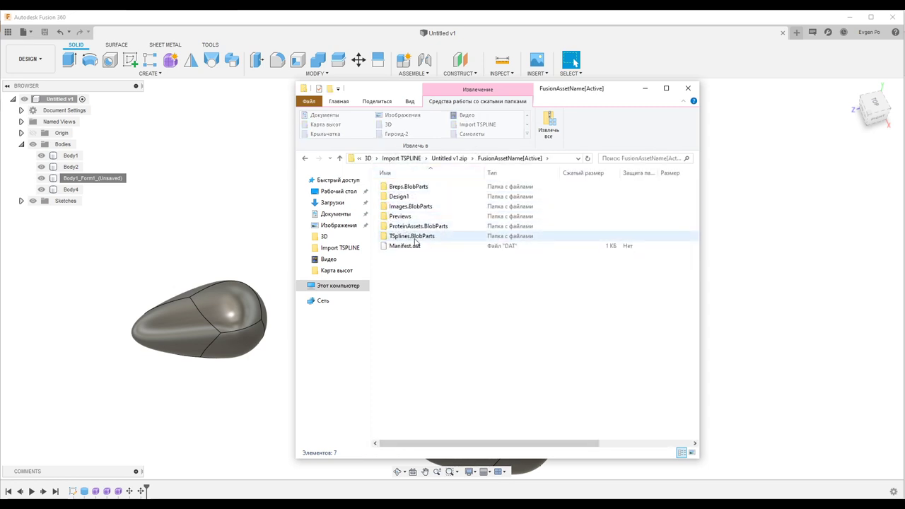
pyautogui.doubleClick(407, 239)
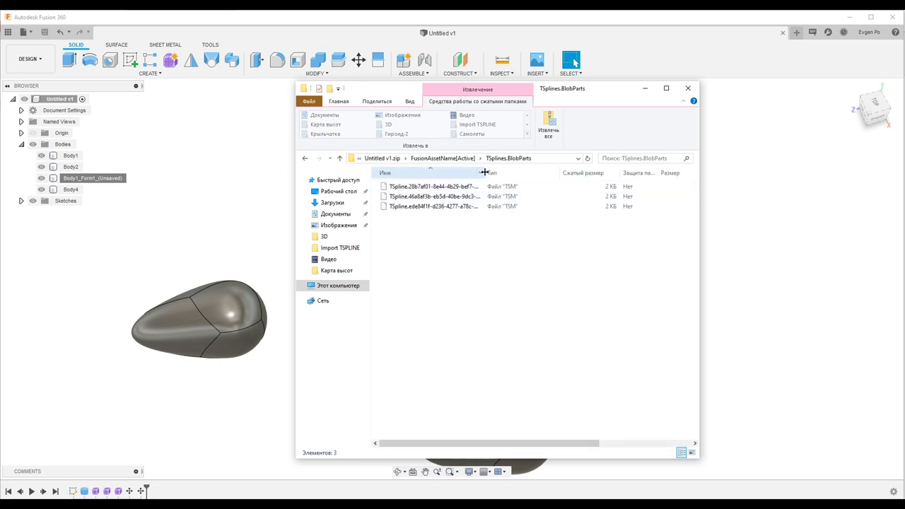
pyautogui.moveTo(483, 173); pyautogui.dragTo(580, 173)
pyautogui.click(456, 187)
pyautogui.click(447, 198)
pyautogui.click(445, 207)
pyautogui.click(485, 242)
pyautogui.moveTo(484, 236); pyautogui.dragTo(416, 192)
pyautogui.click(477, 236)
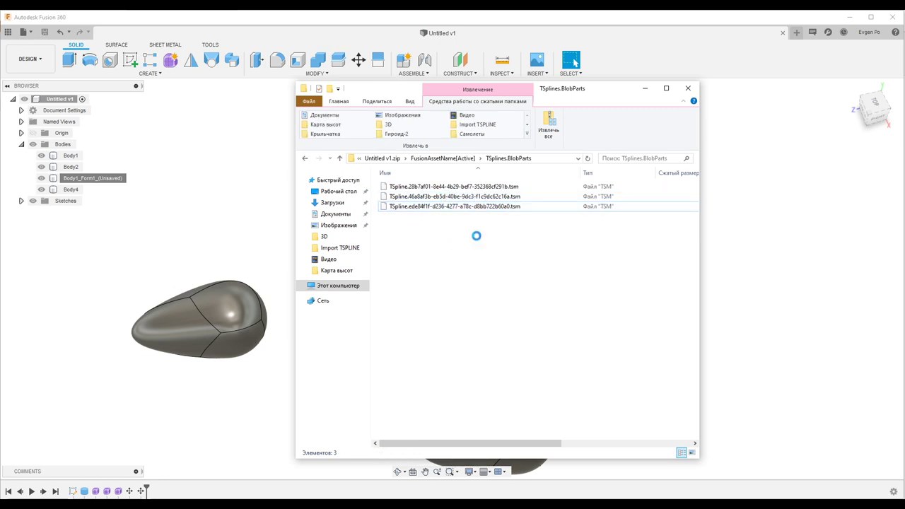
pyautogui.moveTo(476, 236); pyautogui.dragTo(429, 186)
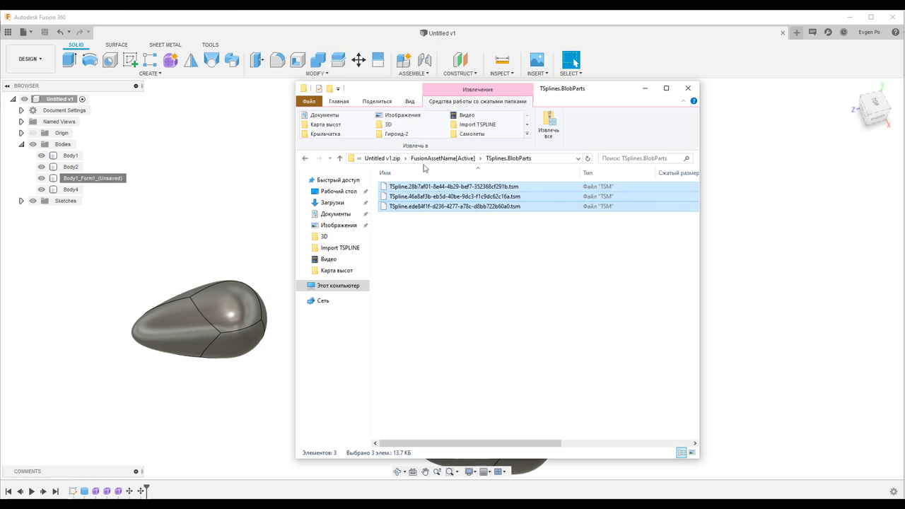
# Step: Paste the three .tsm files into Import TSPLINE and return to Fusion 360
pyautogui.click(416, 159)
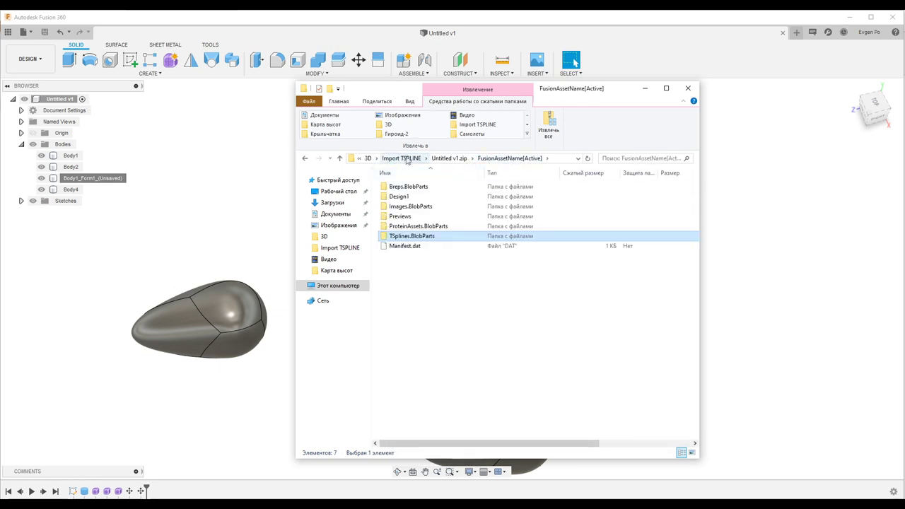
pyautogui.click(386, 157)
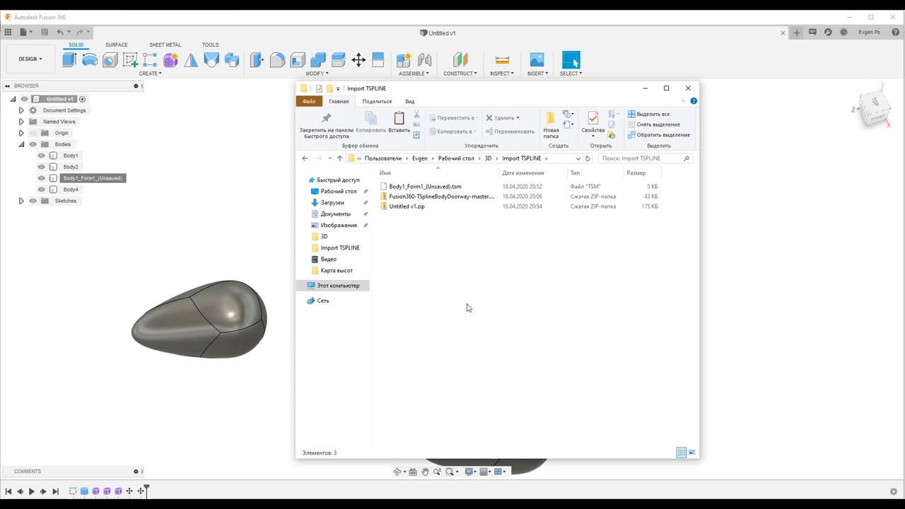
pyautogui.hotkey('ctrl', 'v')
pyautogui.click(458, 298)
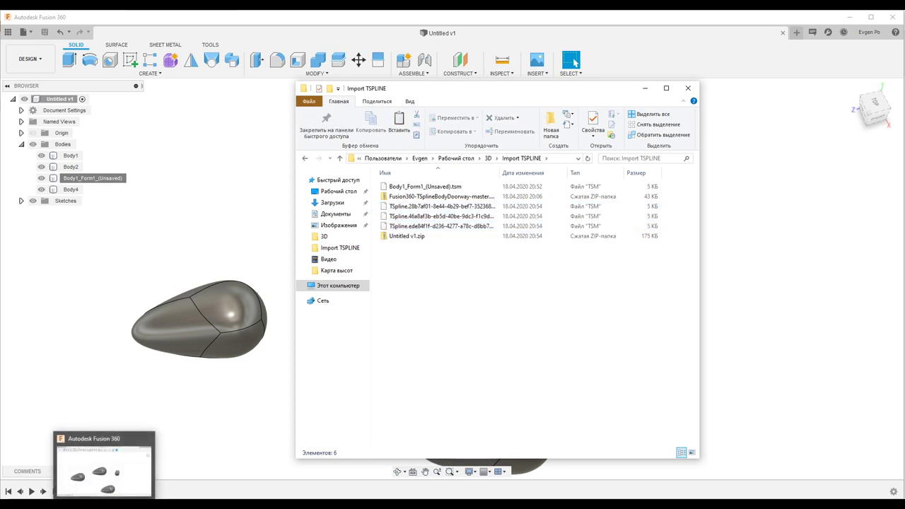
pyautogui.click(106, 474)
pyautogui.moveTo(171, 60)
pyautogui.click(535, 75)
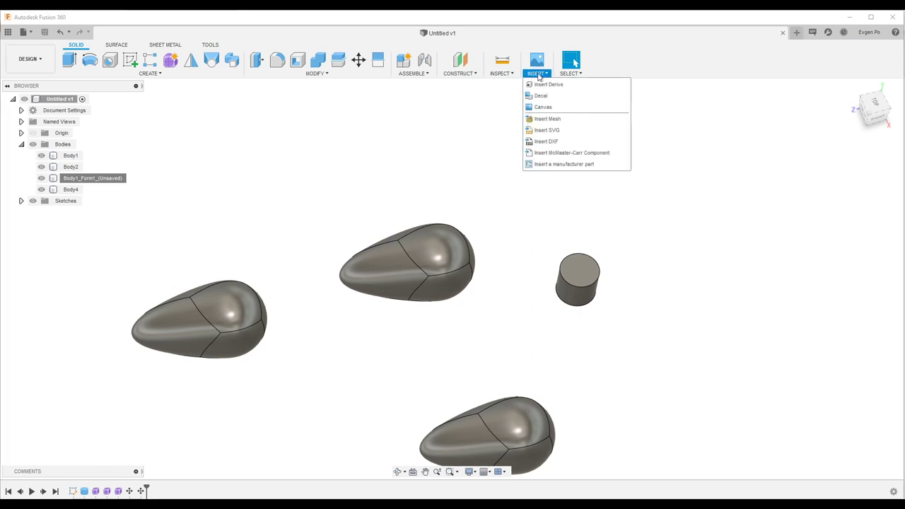
pyautogui.click(172, 61)
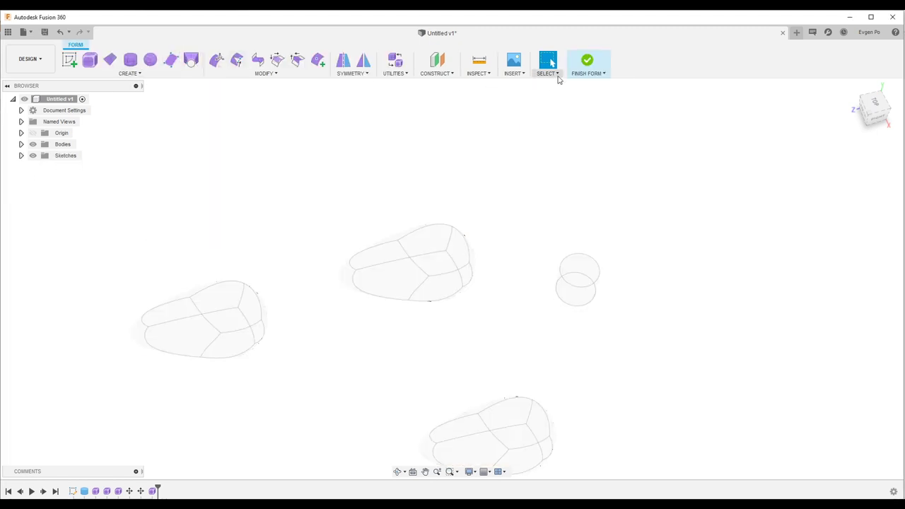
pyautogui.click(515, 73)
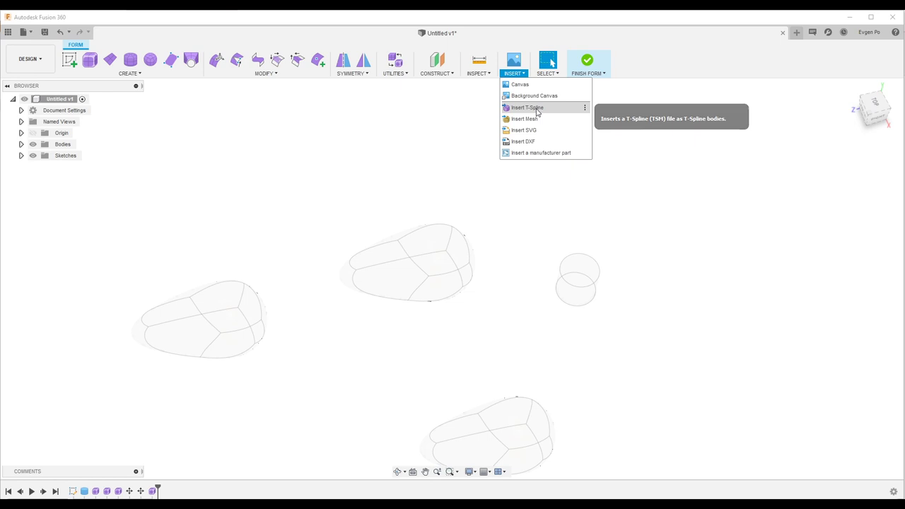
pyautogui.click(517, 106)
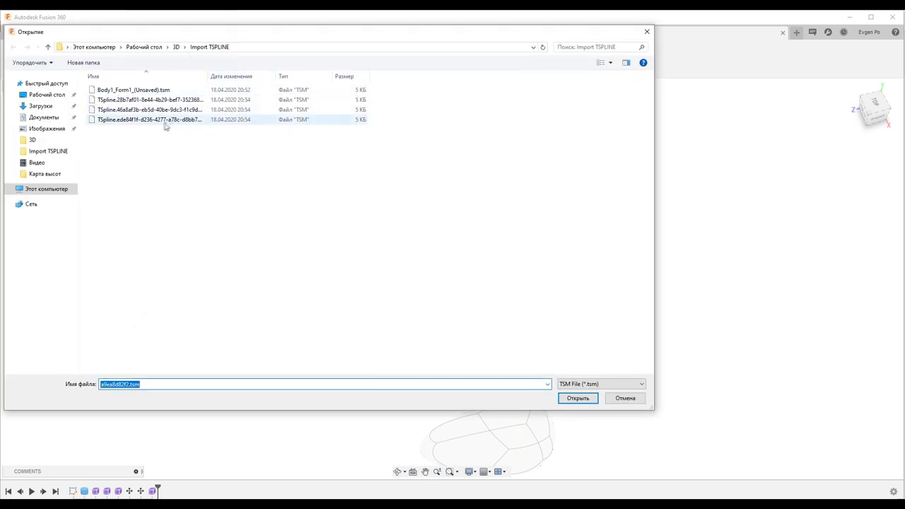
pyautogui.click(155, 133)
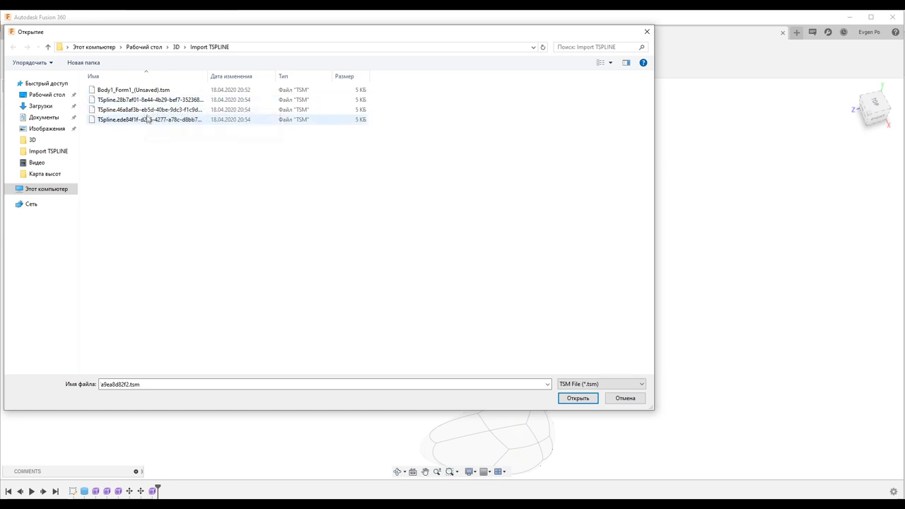
pyautogui.click(622, 399)
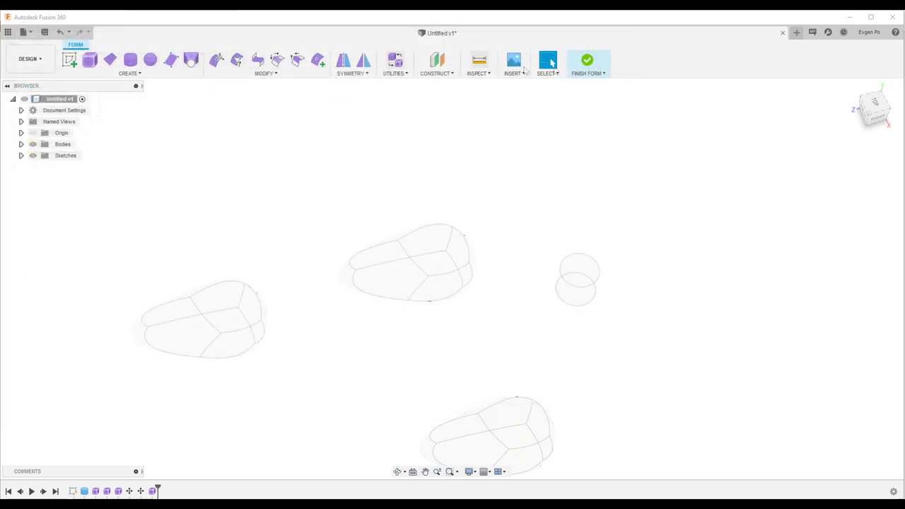
pyautogui.click(599, 64)
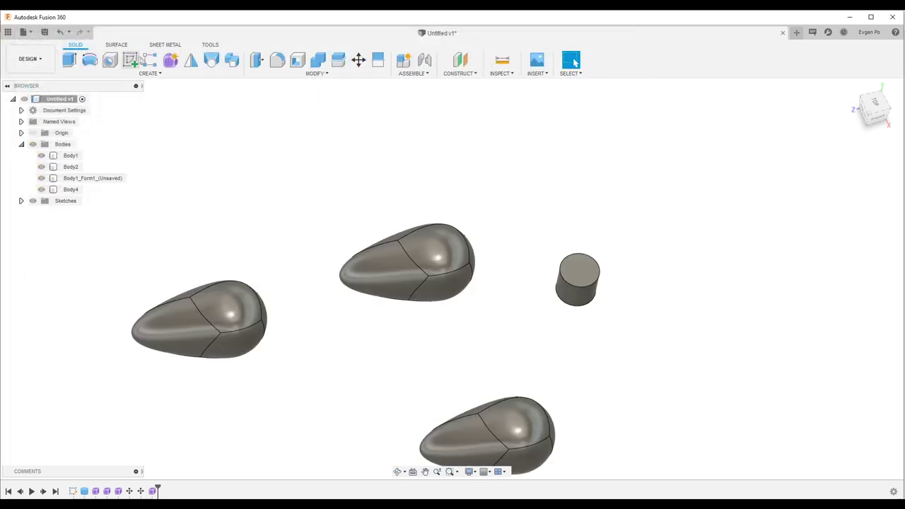
pyautogui.click(208, 46)
# Step: Import all three TSpline .tsm files with TSpline Body Import and acknowledge completion
pyautogui.click(145, 74)
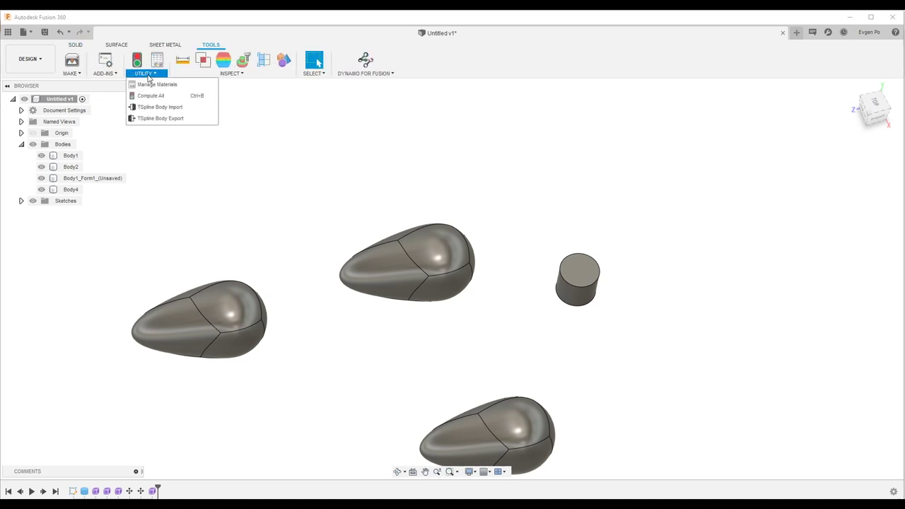
pyautogui.click(160, 107)
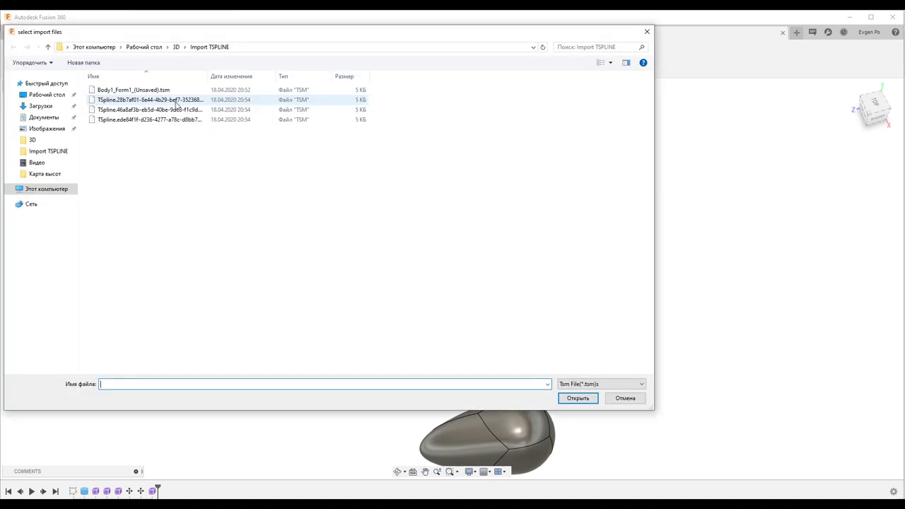
pyautogui.click(181, 104)
pyautogui.keyDown('ctrl'); pyautogui.click(182, 111); pyautogui.keyUp('ctrl')
pyautogui.keyDown('ctrl'); pyautogui.click(202, 121); pyautogui.keyUp('ctrl')
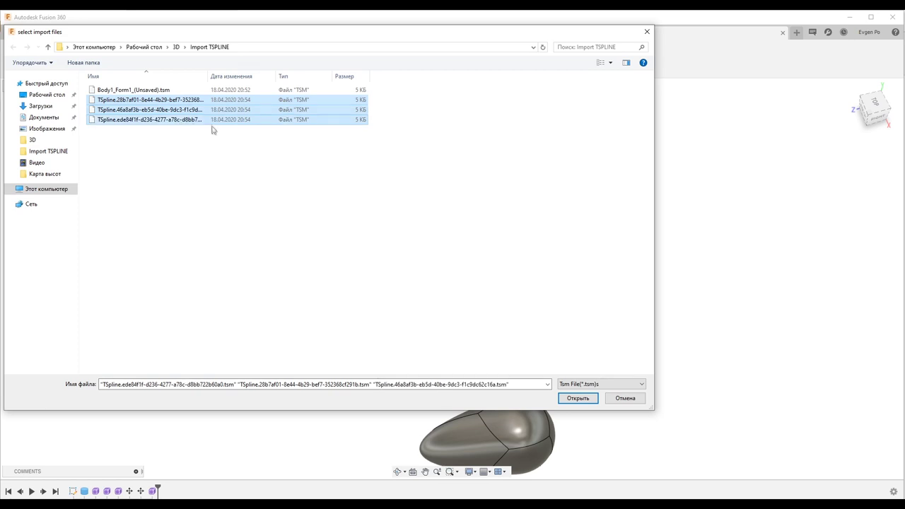
pyautogui.click(583, 404)
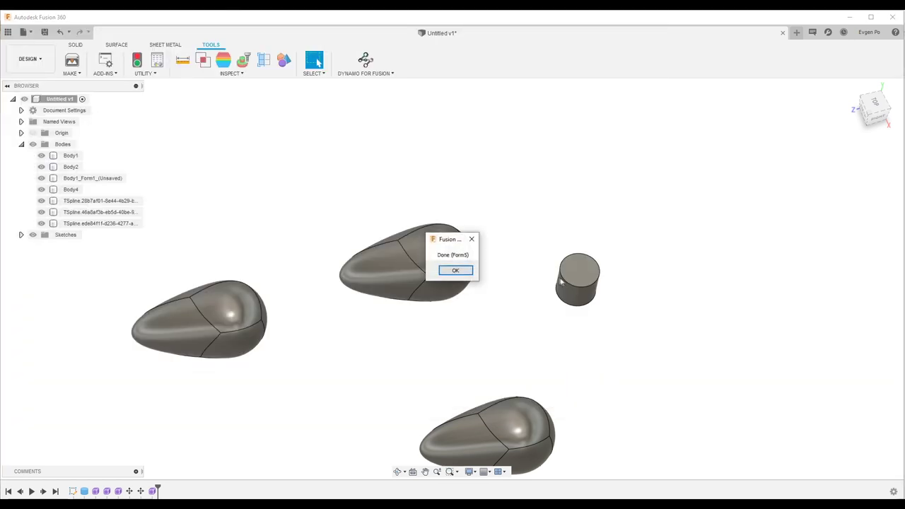
pyautogui.click(453, 273)
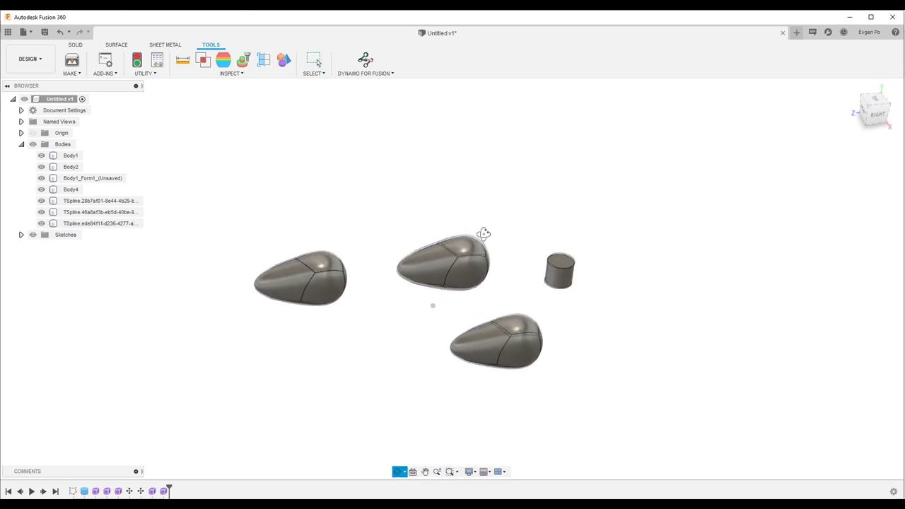
pyautogui.click(103, 201)
# Step: Move all three imported T-spline bodies up 150 mm along Y
pyautogui.keyDown('ctrl'); pyautogui.click(98, 212); pyautogui.keyUp('ctrl')
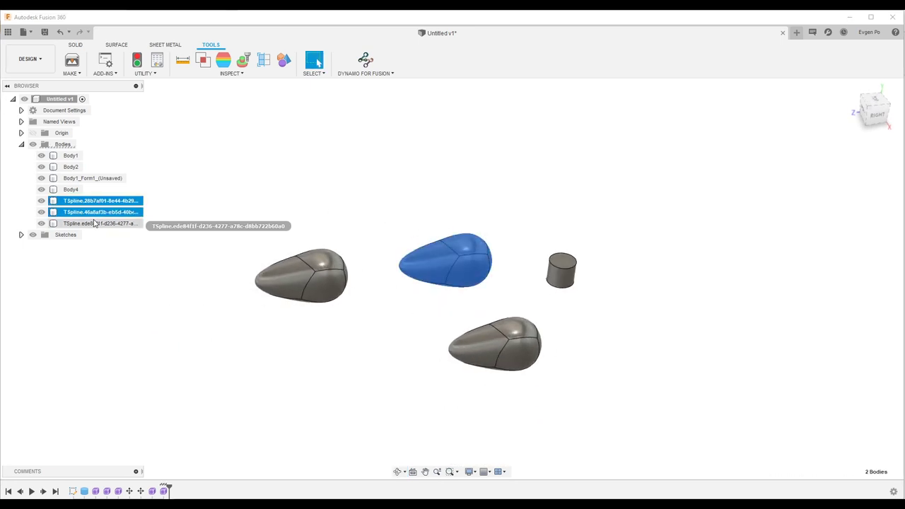
pyautogui.keyDown('ctrl'); pyautogui.click(93, 224); pyautogui.keyUp('ctrl')
pyautogui.rightClick(92, 223)
pyautogui.click(116, 233)
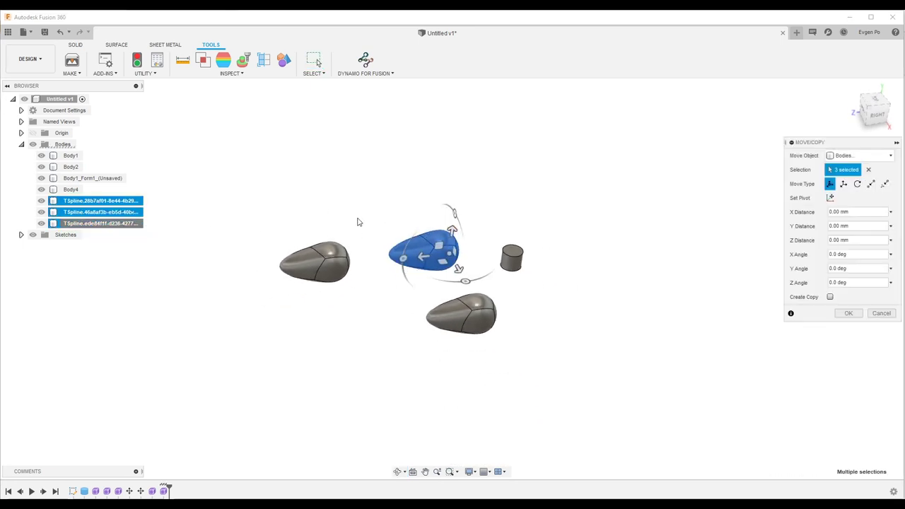
pyautogui.moveTo(452, 231); pyautogui.dragTo(460, 177)
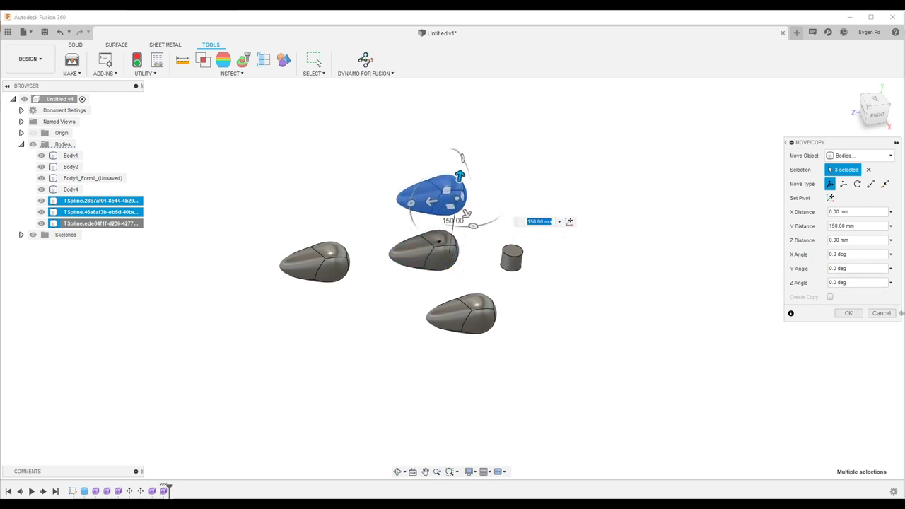
pyautogui.click(860, 316)
# Step: Move the second imported body a further 250 mm along Y
pyautogui.click(106, 212)
pyautogui.rightClick(126, 212)
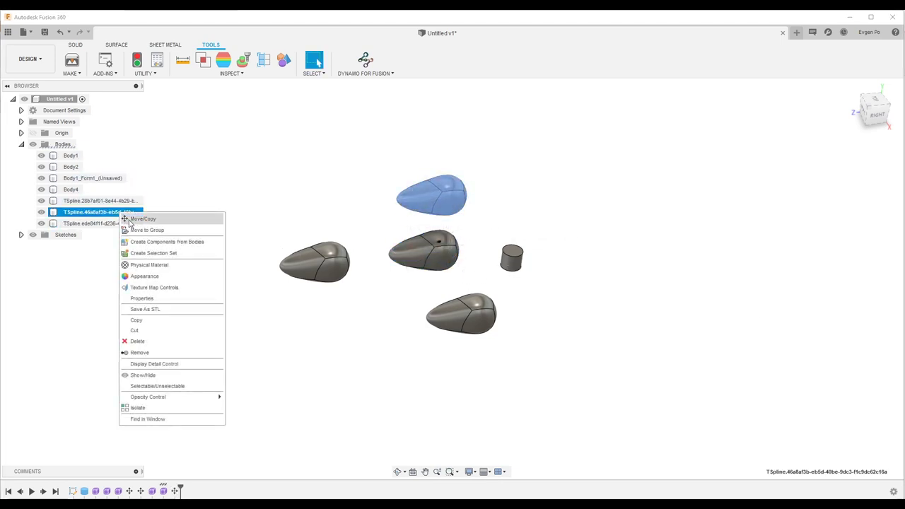
pyautogui.click(152, 217)
pyautogui.moveTo(460, 174); pyautogui.dragTo(487, 109)
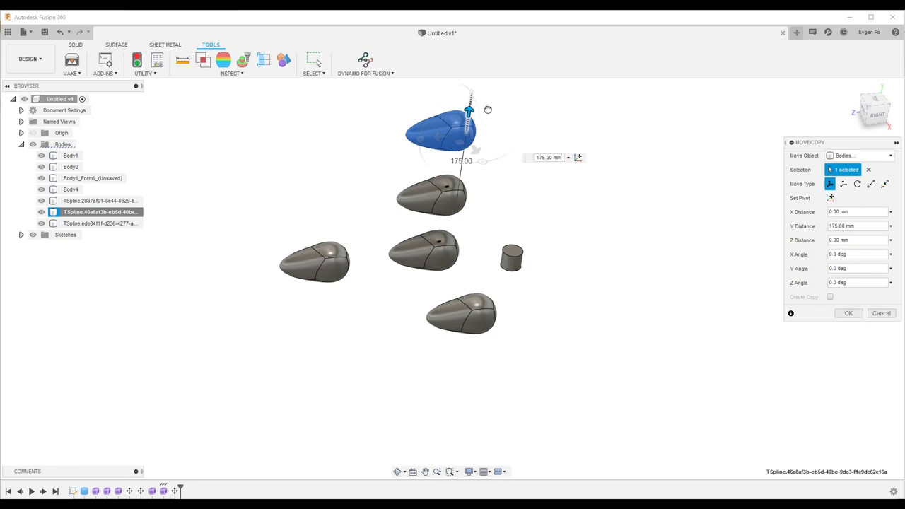
pyautogui.write('250')
pyautogui.press('Return')
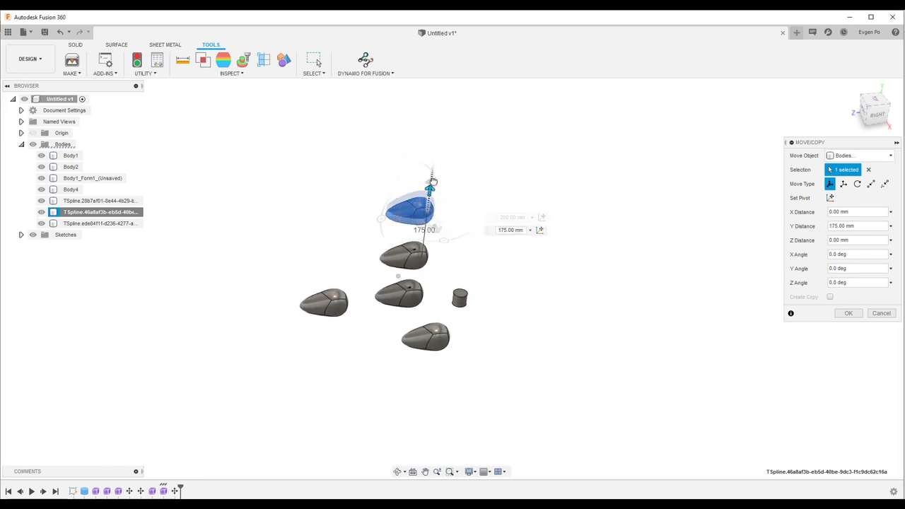
pyautogui.click(849, 314)
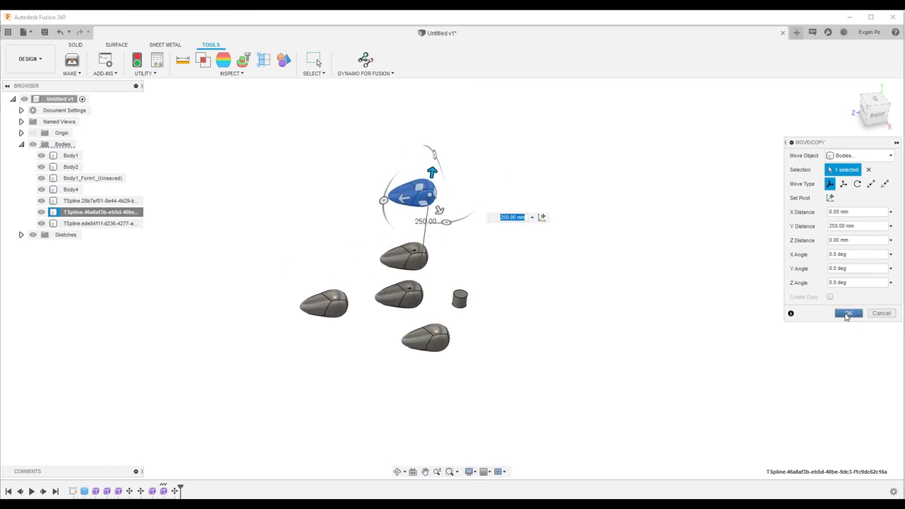
# Step: Move the third imported body 600 mm along Y
pyautogui.rightClick(128, 223)
pyautogui.click(150, 230)
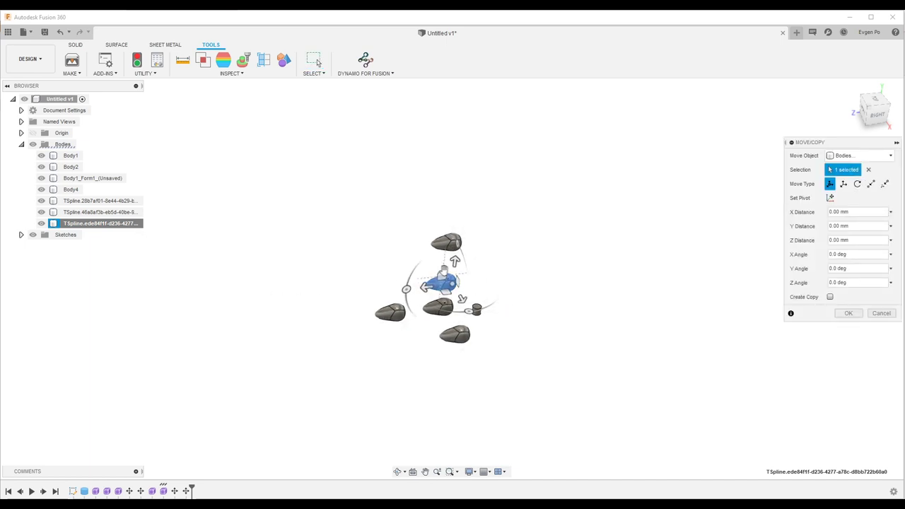
pyautogui.moveTo(454, 261); pyautogui.dragTo(499, 168)
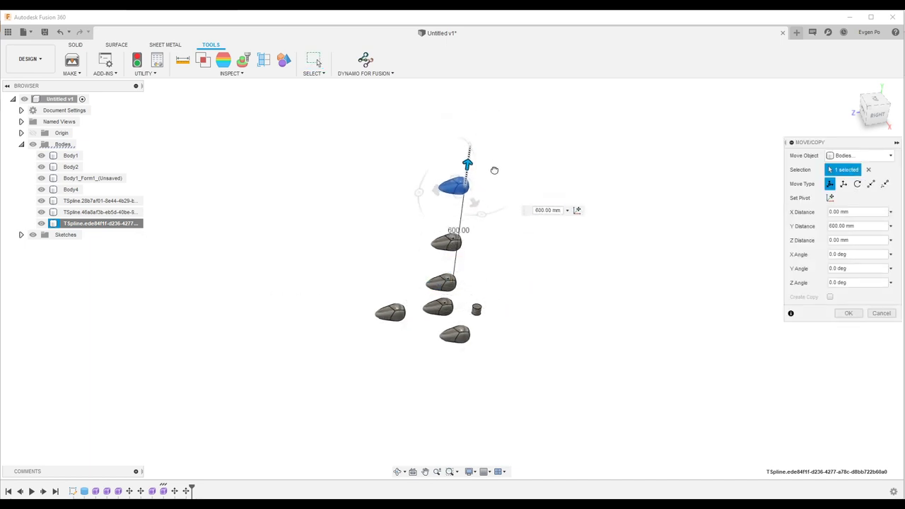
pyautogui.click(849, 313)
pyautogui.moveTo(607, 299)
pyautogui.keyDown('shift'); pyautogui.mouseDown(button='middle')
pyautogui.moveTo(416, 298)
pyautogui.moveTo(432, 324)
pyautogui.moveTo(414, 317)
pyautogui.mouseUp(button='middle'); pyautogui.keyUp('shift')
pyautogui.scroll(2, 416, 297)
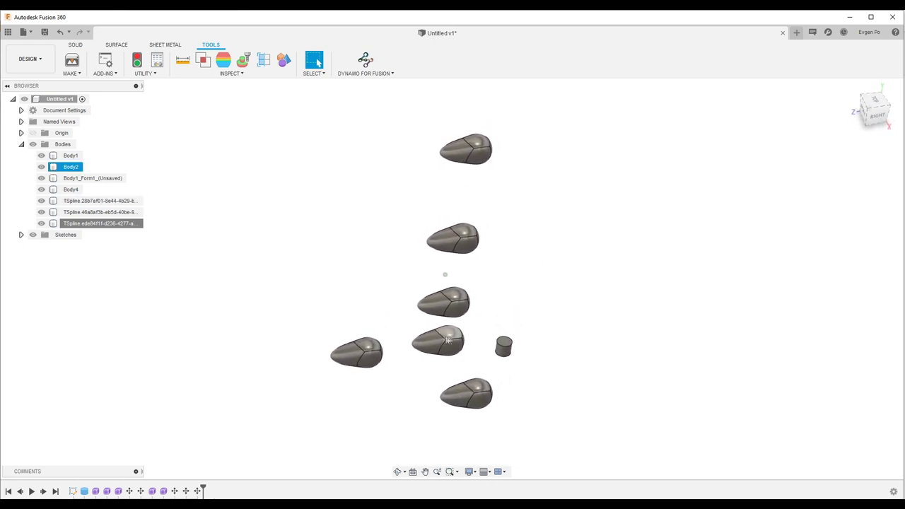
# Step: Turn on Origin visibility and orbit around to inspect the imported bodies
pyautogui.click(32, 133)
pyautogui.moveTo(244, 210)
pyautogui.keyDown('shift'); pyautogui.mouseDown(button='middle')
pyautogui.moveTo(493, 358)
pyautogui.moveTo(486, 329)
pyautogui.moveTo(498, 343)
pyautogui.moveTo(529, 341)
pyautogui.moveTo(517, 331)
pyautogui.mouseUp(button='middle'); pyautogui.keyUp('shift')
pyautogui.scroll(3, 493, 357)
pyautogui.moveTo(157, 205)
pyautogui.keyDown('shift'); pyautogui.mouseDown(button='middle')
pyautogui.moveTo(382, 234)
pyautogui.moveTo(497, 218)
pyautogui.moveTo(466, 113)
pyautogui.mouseUp(button='middle'); pyautogui.keyUp('shift')
pyautogui.click(484, 320)
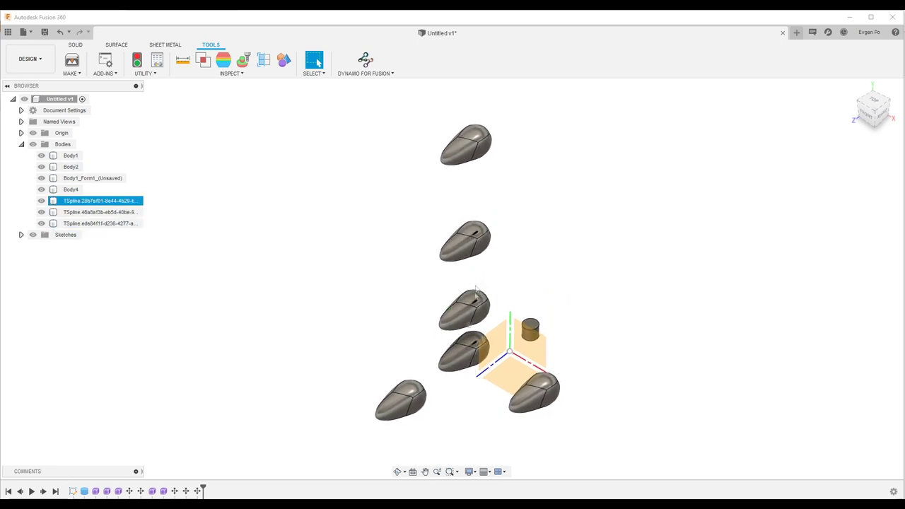
pyautogui.keyDown('shift'); pyautogui.moveTo(473, 195); pyautogui.dragTo(467, 198, button='middle'); pyautogui.keyUp('shift')
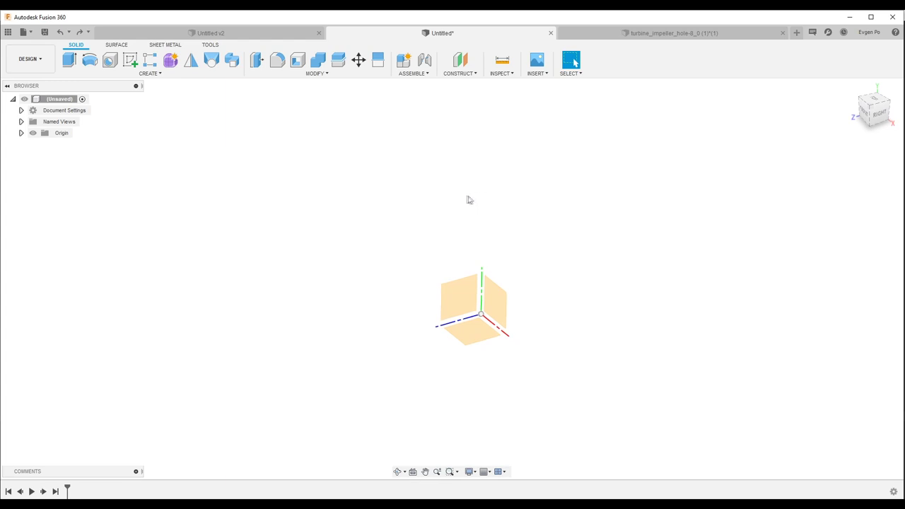
# Step: Cancel a first import attempt and stop capturing design history on the root component
pyautogui.click(211, 45)
pyautogui.click(156, 77)
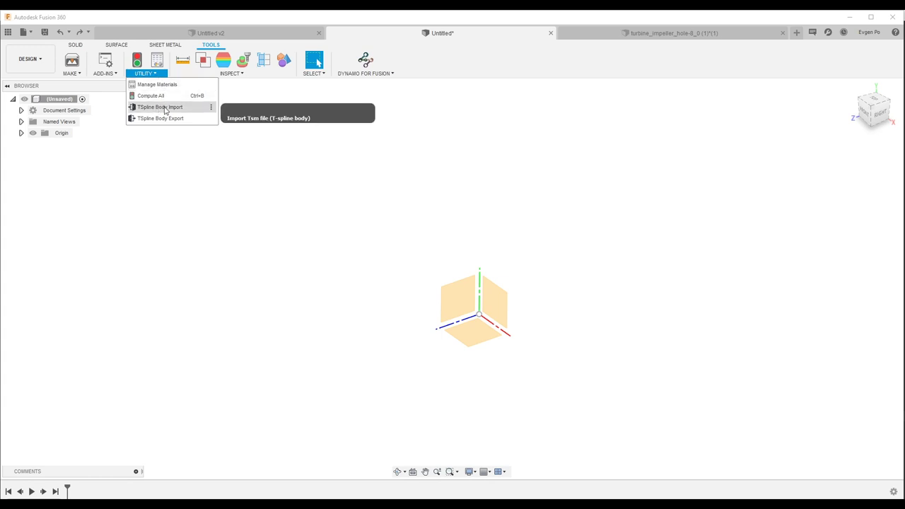
pyautogui.click(157, 109)
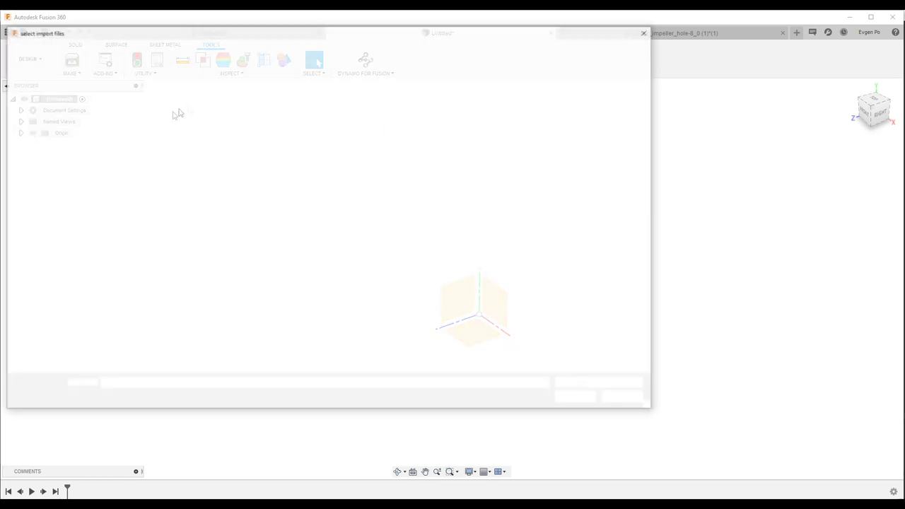
pyautogui.click(645, 32)
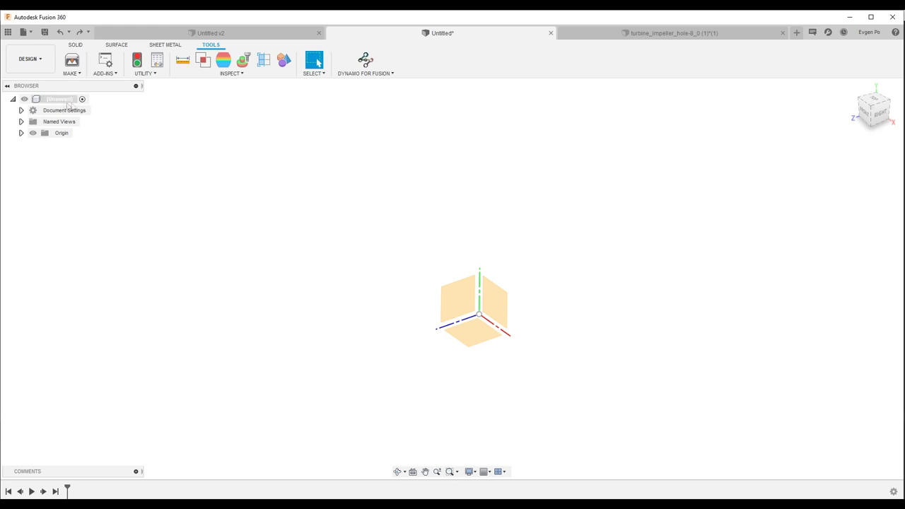
pyautogui.rightClick(58, 102)
pyautogui.click(88, 288)
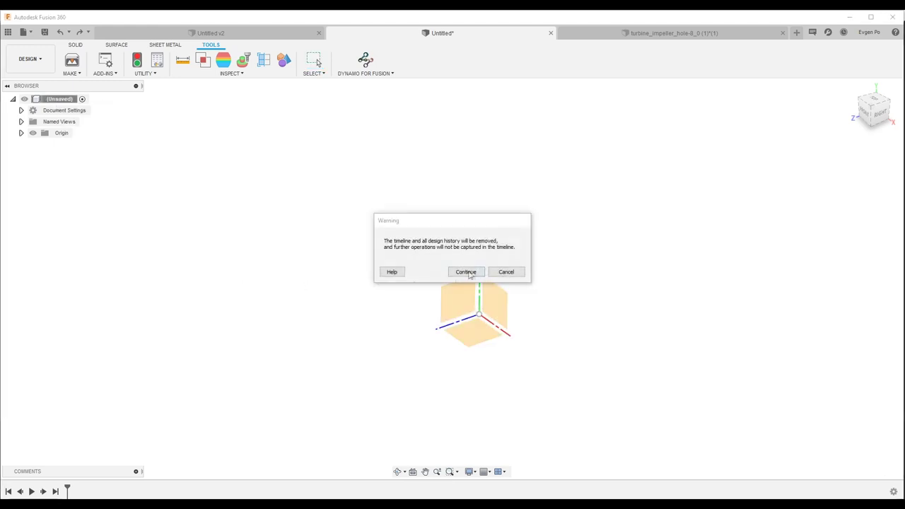
pyautogui.click(465, 273)
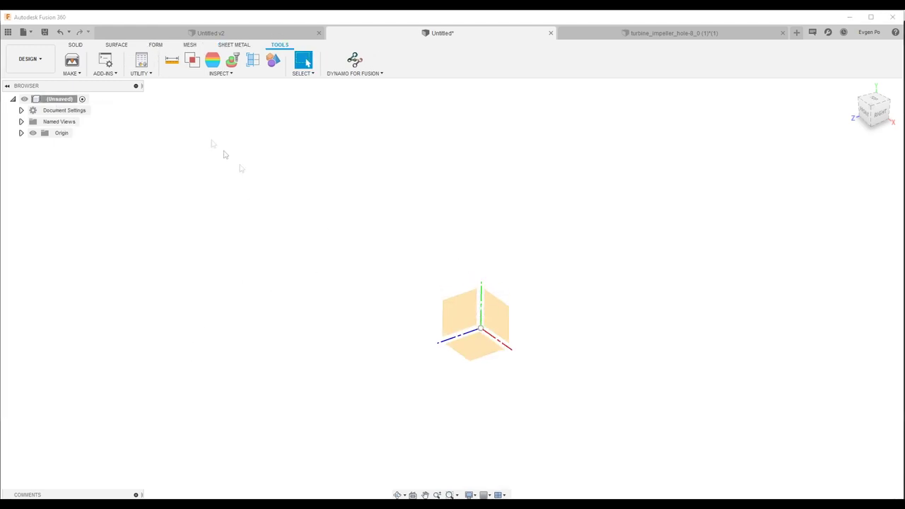
# Step: Turn design history back on and import a TSpline .tsm file as a form body
pyautogui.click(142, 73)
pyautogui.click(163, 94)
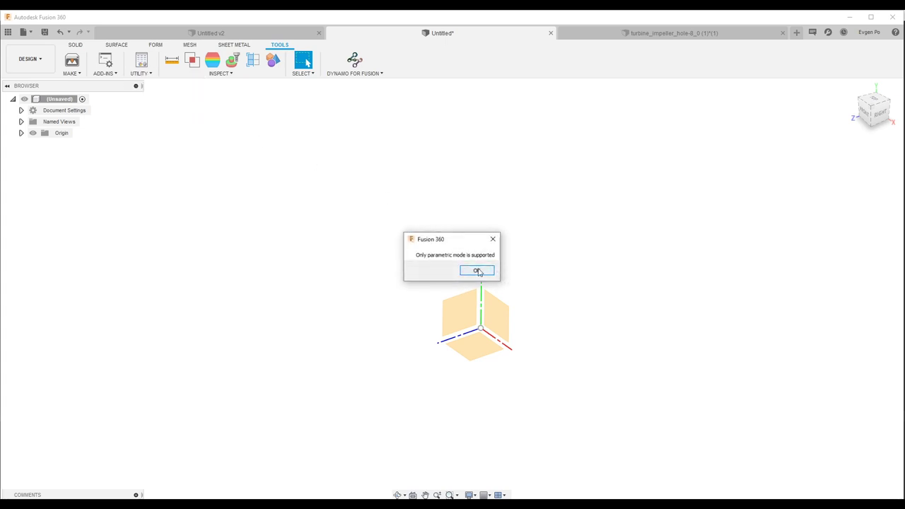
pyautogui.click(477, 272)
pyautogui.rightClick(54, 103)
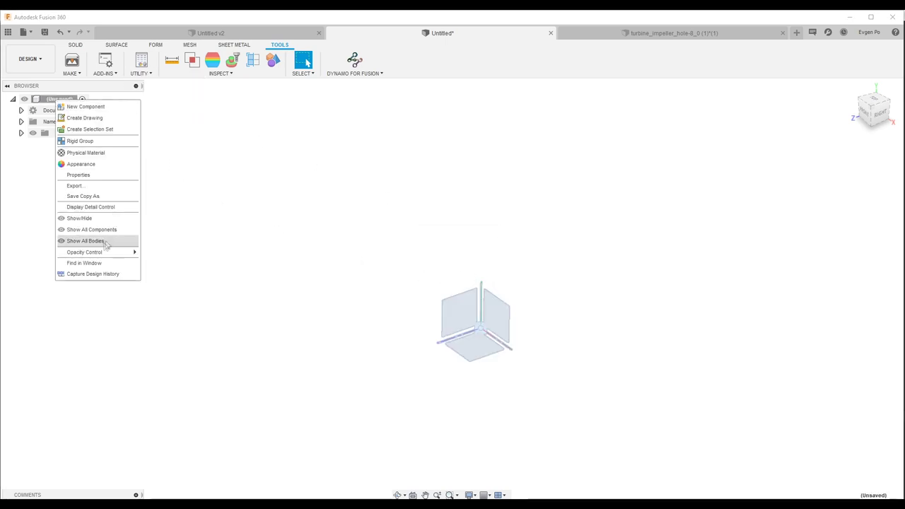
pyautogui.click(92, 273)
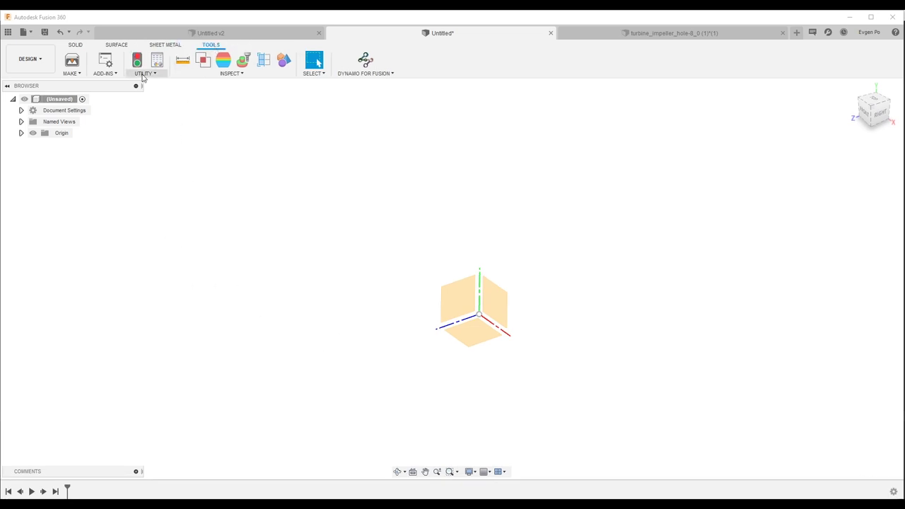
pyautogui.click(154, 108)
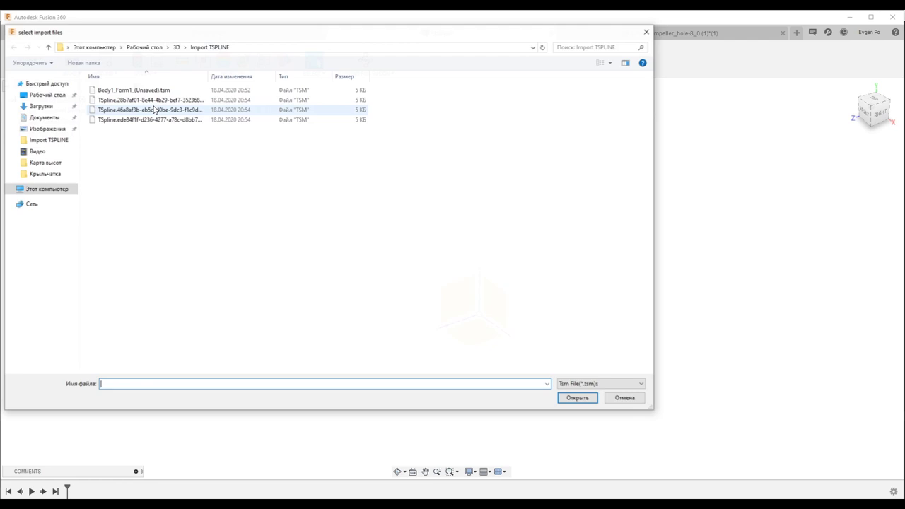
pyautogui.doubleClick(154, 112)
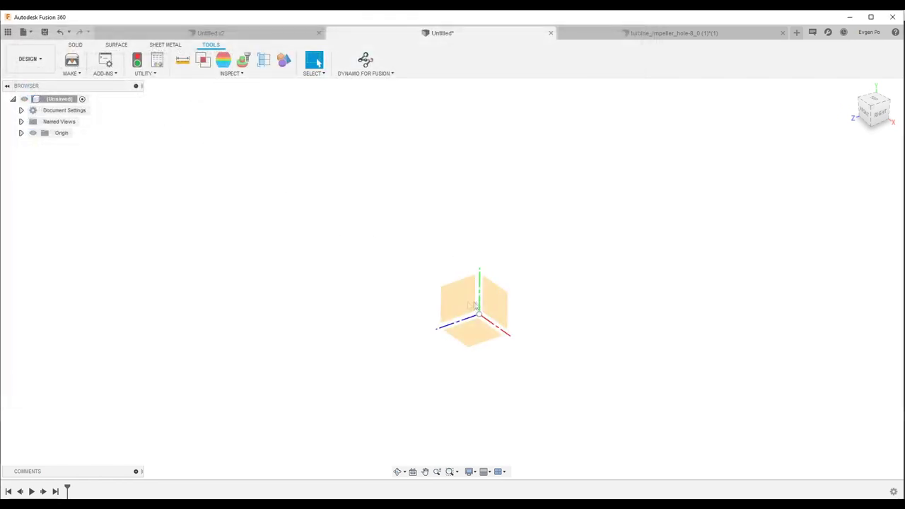
pyautogui.click(455, 271)
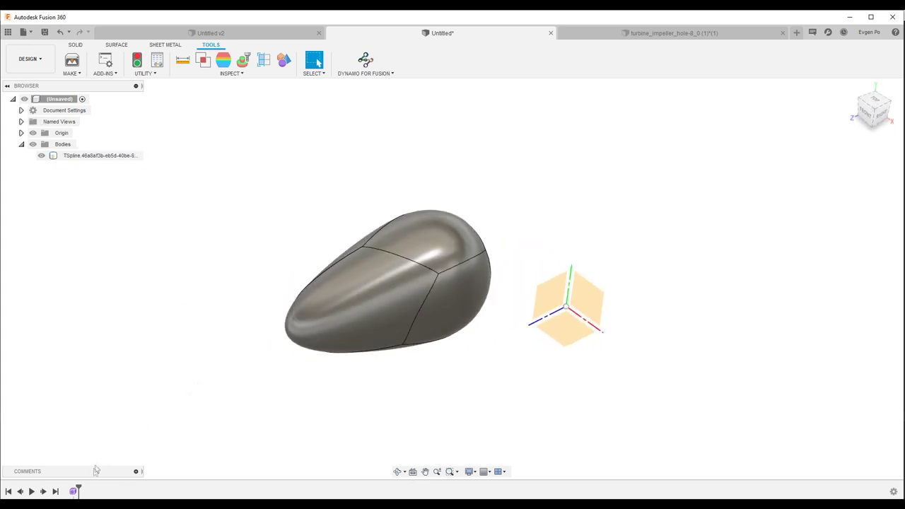
# Step: Edit and finish Form1, then stop capturing design history
pyautogui.click(75, 491)
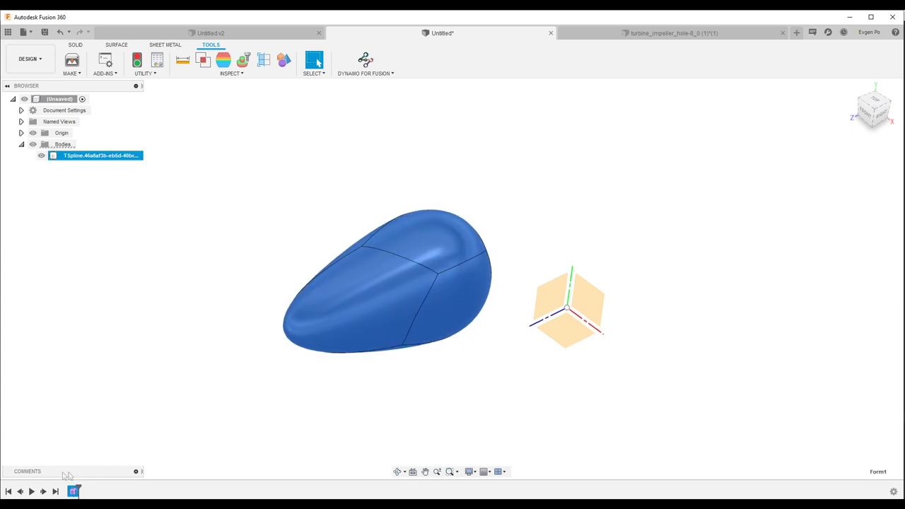
pyautogui.rightClick(73, 491)
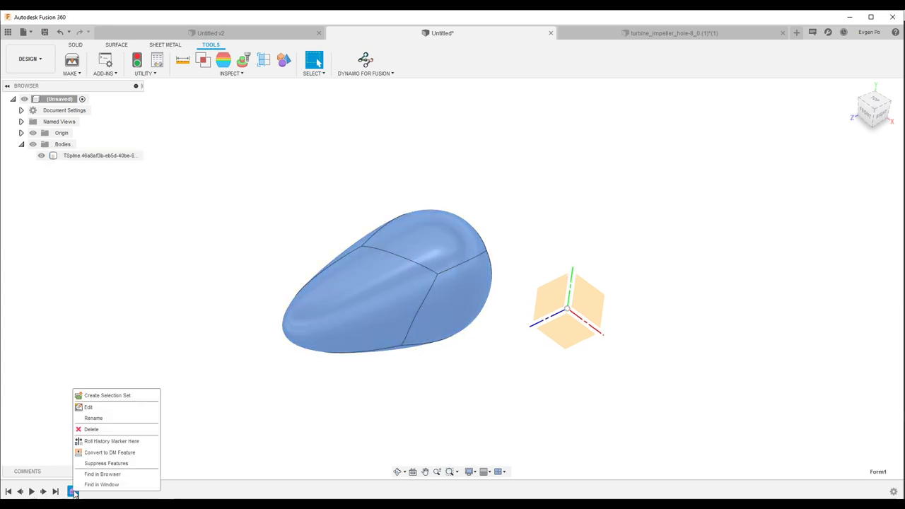
pyautogui.click(106, 406)
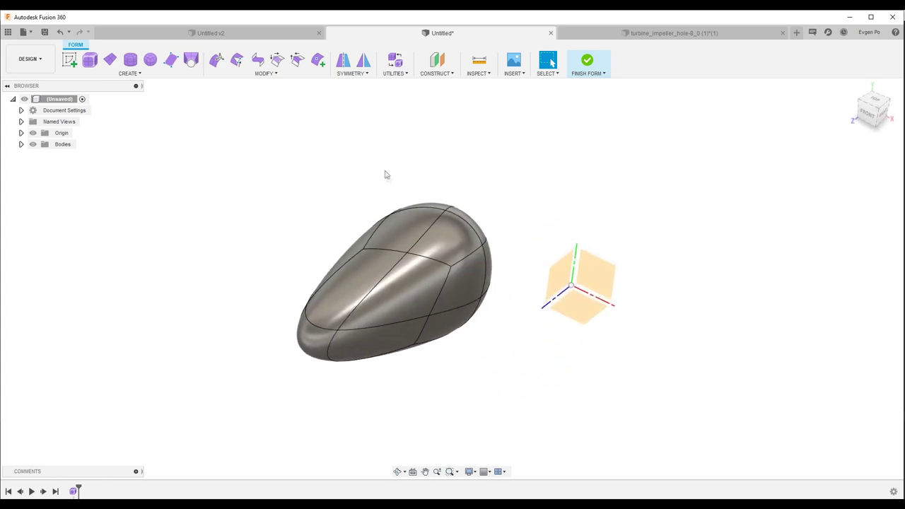
pyautogui.click(598, 63)
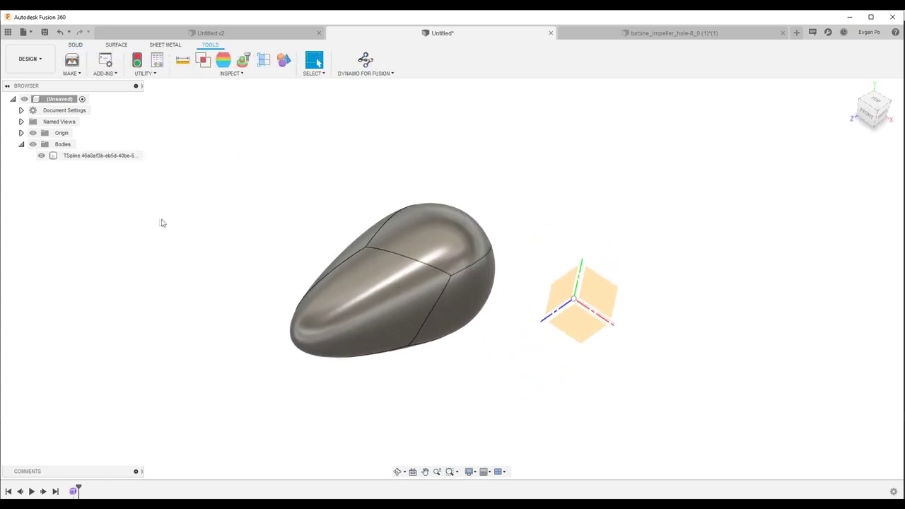
pyautogui.rightClick(54, 101)
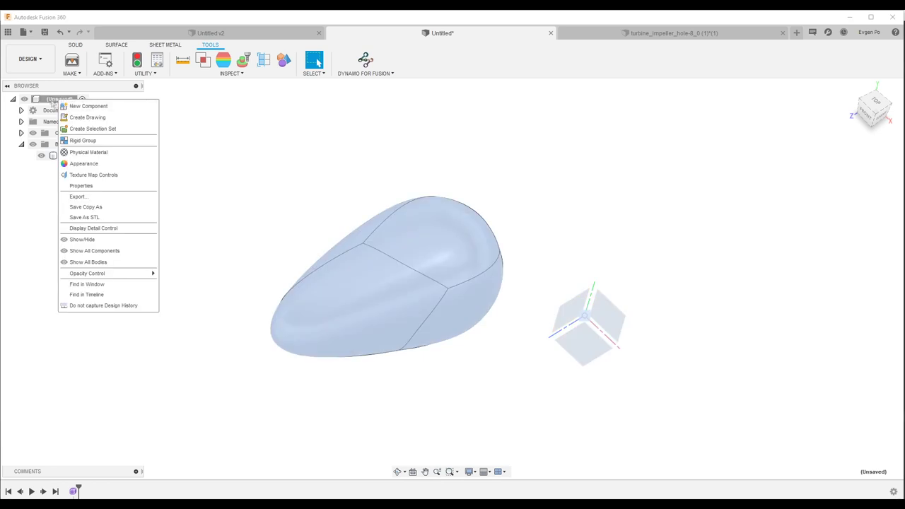
pyautogui.click(118, 306)
pyautogui.click(466, 273)
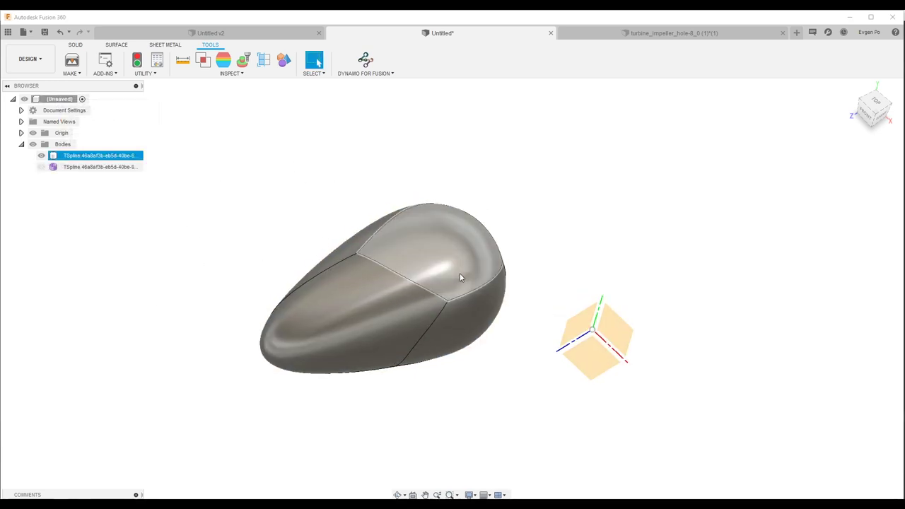
# Step: Check both T-spline bodies under Bodies and turn design history capture back on
pyautogui.click(41, 155)
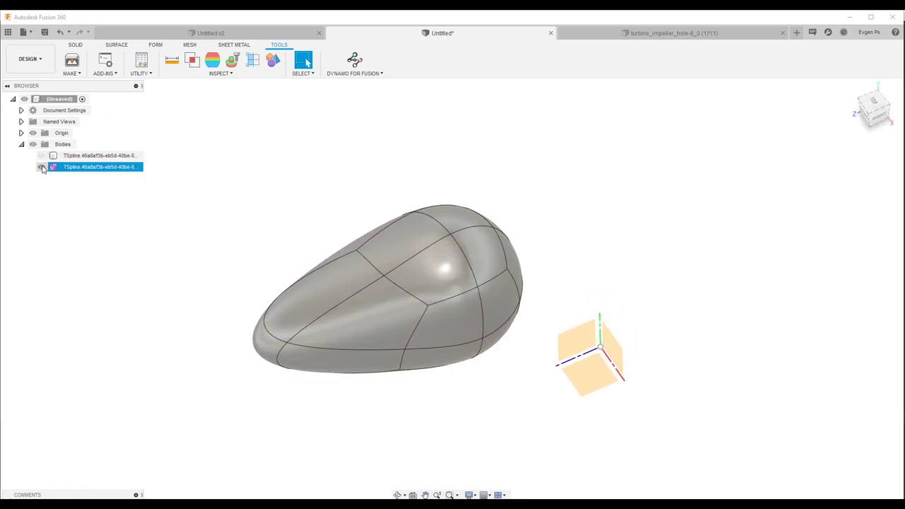
pyautogui.click(41, 155)
pyautogui.click(85, 156)
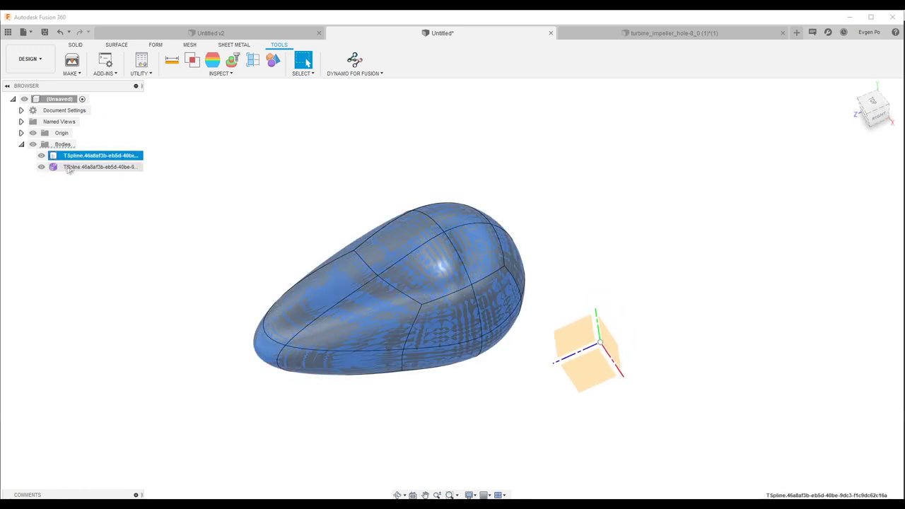
pyautogui.click(71, 167)
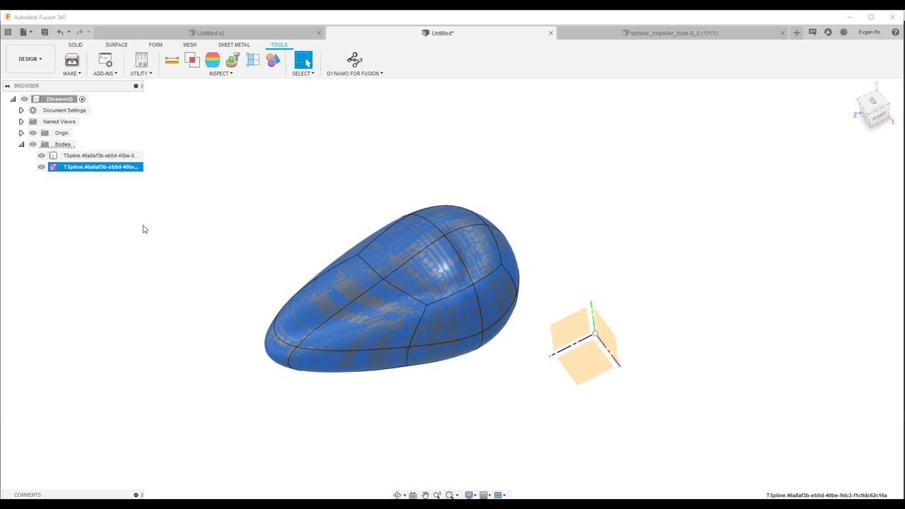
pyautogui.click(190, 221)
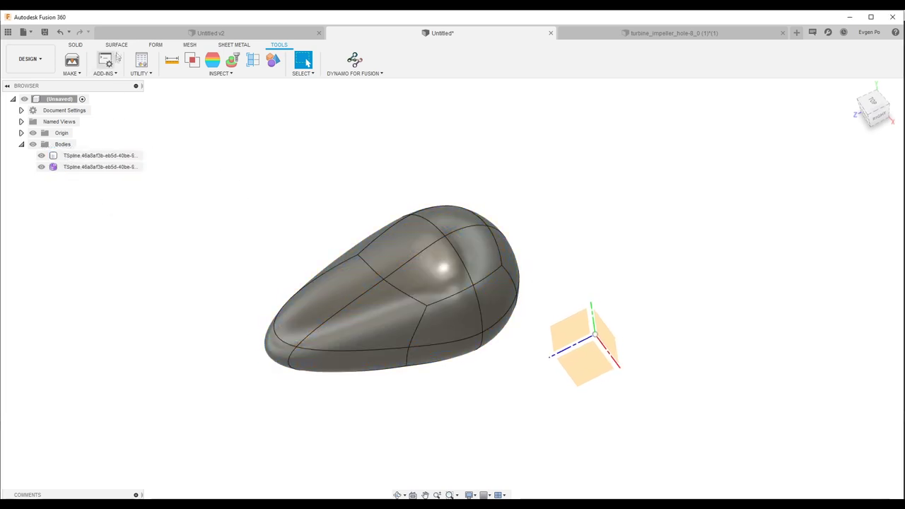
pyautogui.rightClick(67, 98)
pyautogui.click(94, 296)
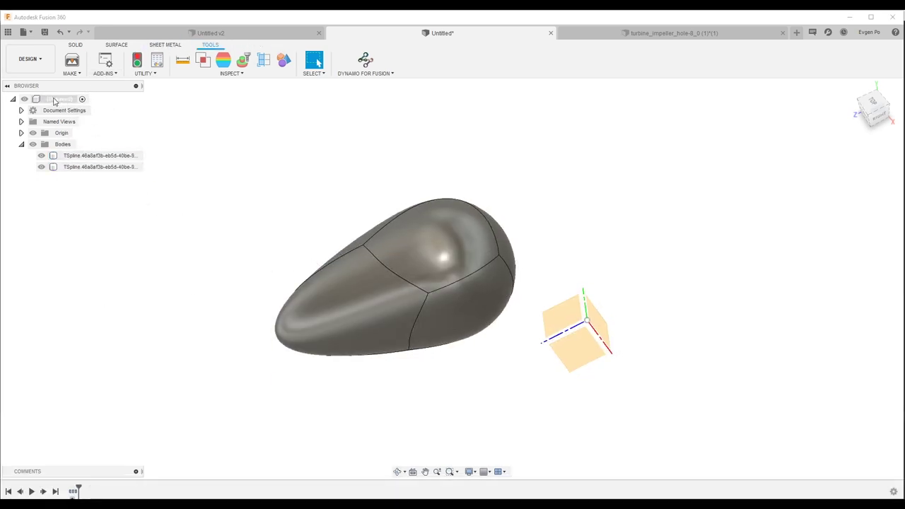
pyautogui.click(76, 45)
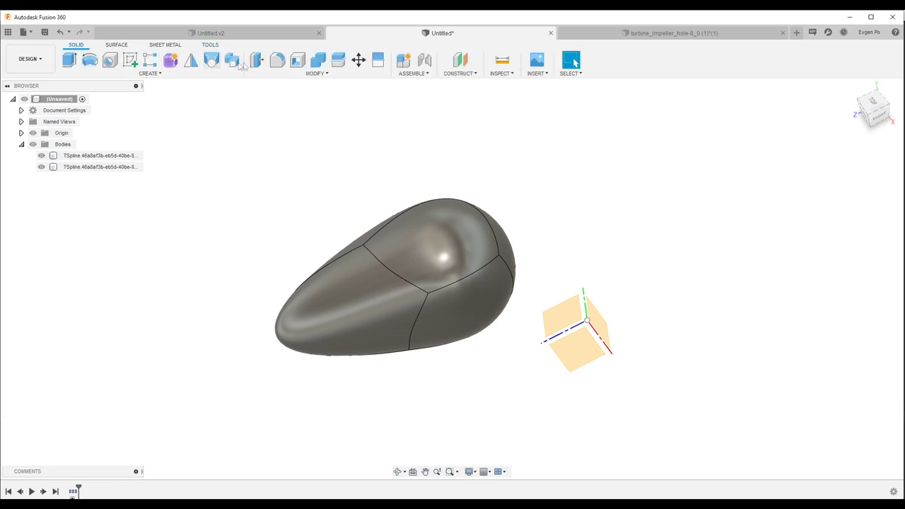
# Step: Start a new form and insert the TSpline .tsm file into it as Body2
pyautogui.click(174, 63)
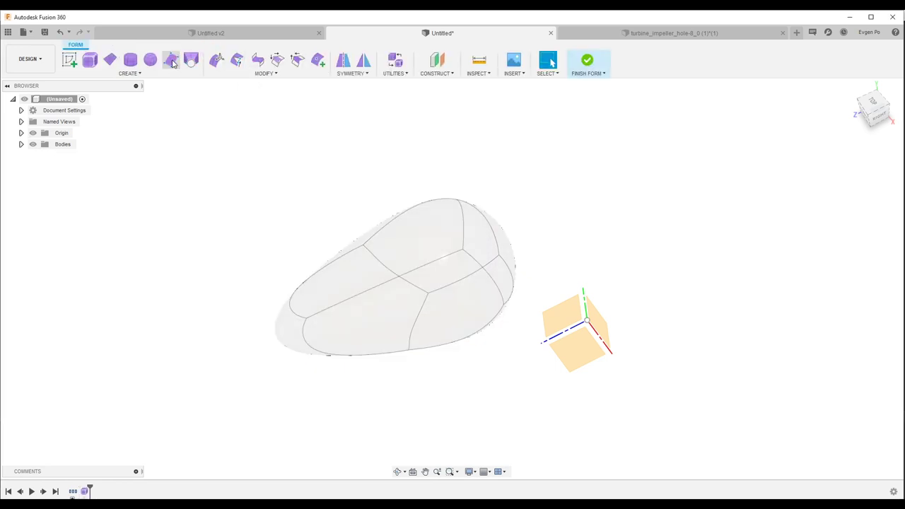
pyautogui.click(21, 145)
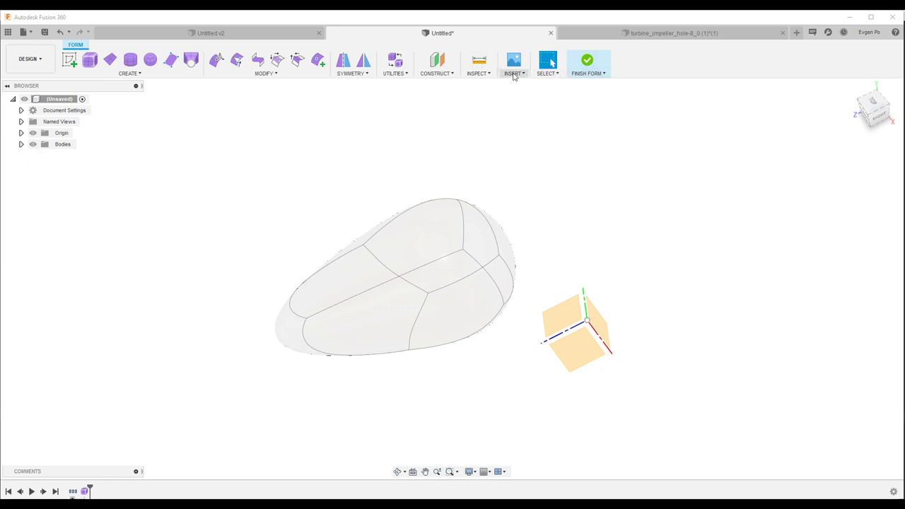
pyautogui.click(524, 74)
pyautogui.click(527, 111)
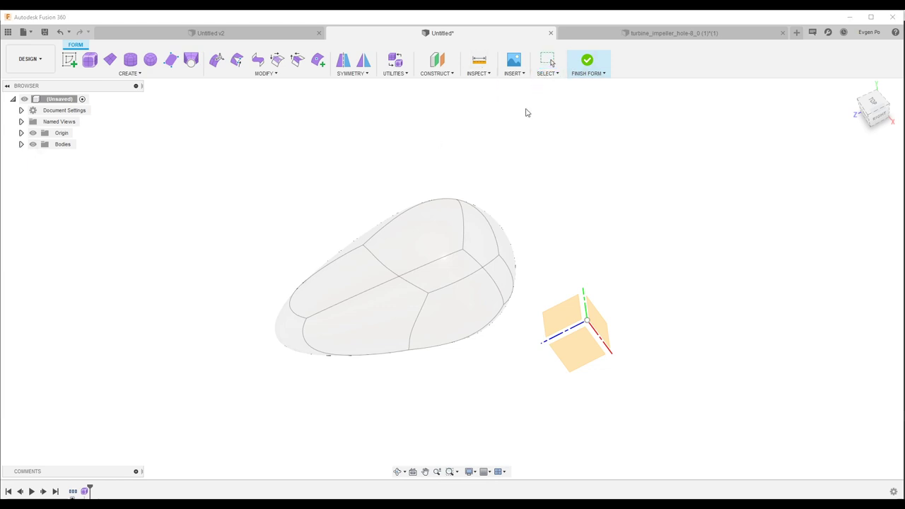
pyautogui.doubleClick(170, 121)
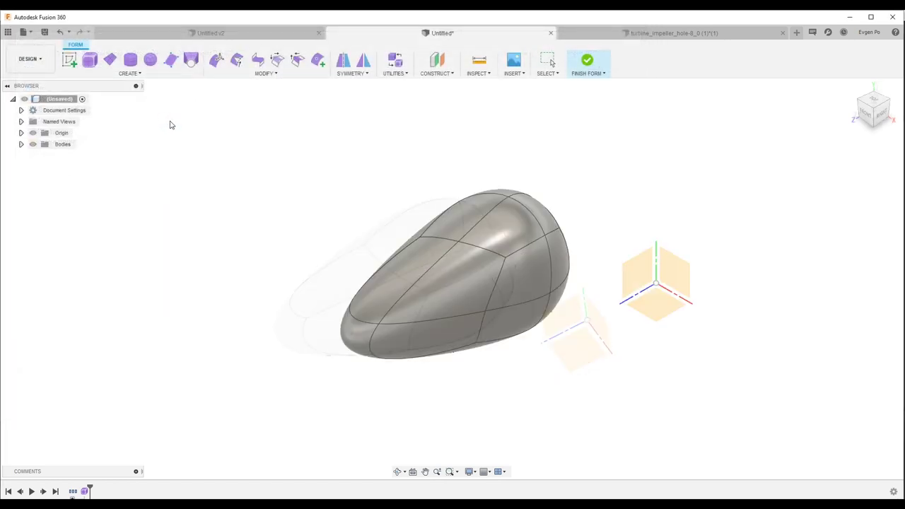
# Step: Select Body2 under Bodies and orbit around the egg-shaped body to inspect its sides
pyautogui.keyDown('shift'); pyautogui.moveTo(360, 173); pyautogui.dragTo(162, 159, button='middle'); pyautogui.keyUp('shift')
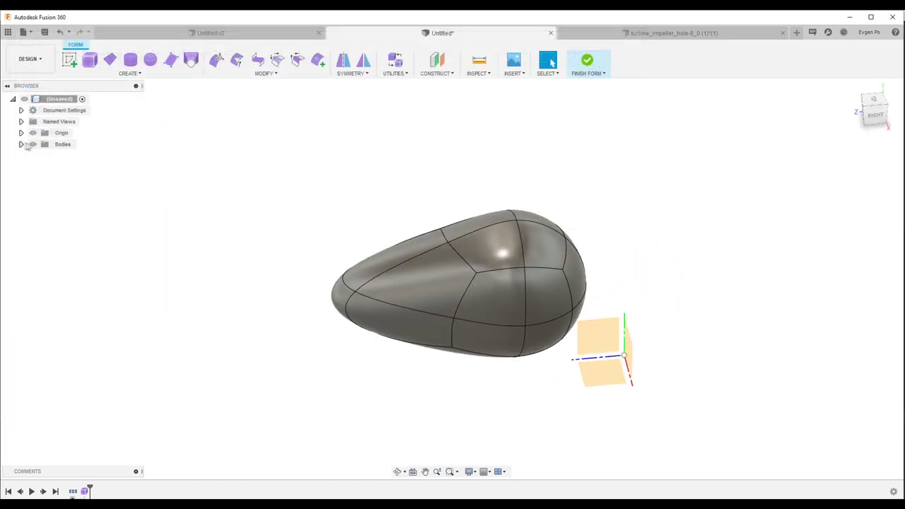
pyautogui.click(21, 145)
pyautogui.click(71, 155)
pyautogui.keyDown('shift'); pyautogui.moveTo(425, 280); pyautogui.dragTo(442, 281, button='middle'); pyautogui.keyUp('shift')
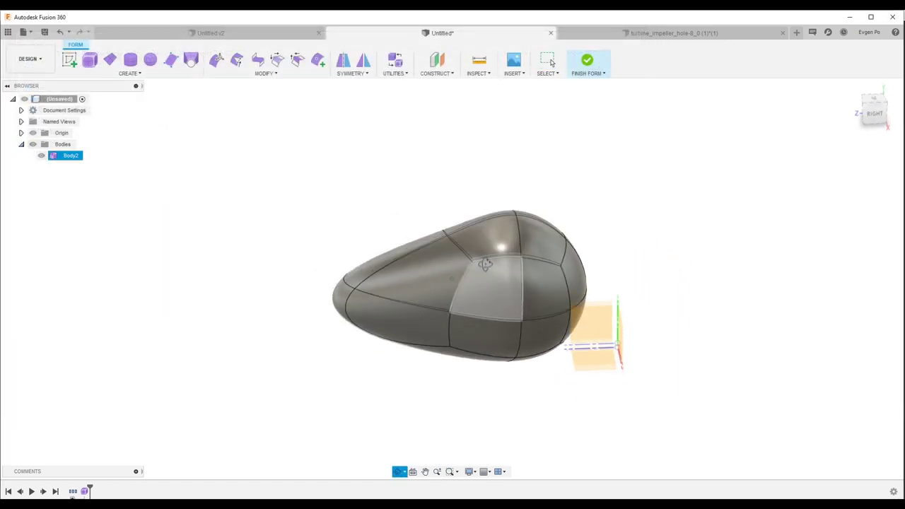
pyautogui.moveTo(535, 325)
pyautogui.keyDown('shift'); pyautogui.mouseDown(button='middle')
pyautogui.moveTo(527, 281)
pyautogui.moveTo(488, 201)
pyautogui.moveTo(350, 373)
pyautogui.mouseUp(button='middle'); pyautogui.keyUp('shift')
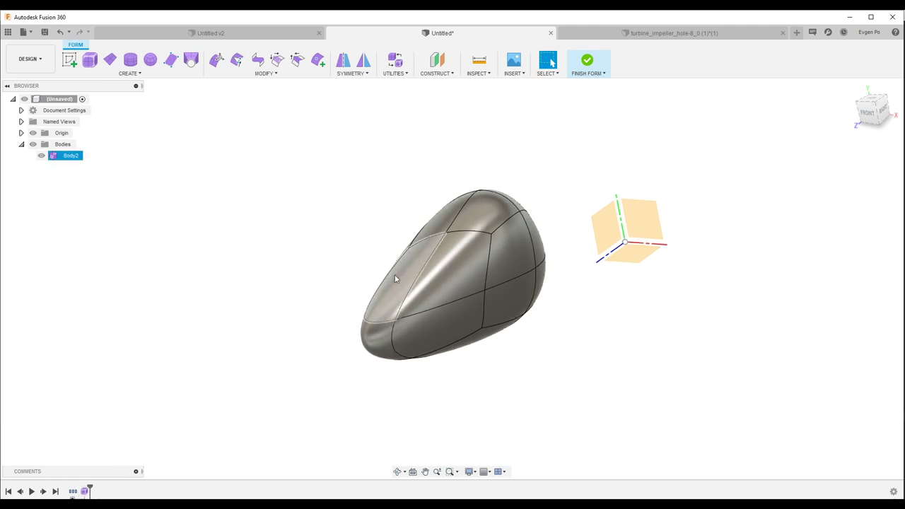
pyautogui.moveTo(396, 242)
pyautogui.keyDown('shift'); pyautogui.mouseDown(button='middle')
pyautogui.moveTo(360, 259)
pyautogui.moveTo(354, 296)
pyautogui.moveTo(378, 240)
pyautogui.mouseUp(button='middle'); pyautogui.keyUp('shift')
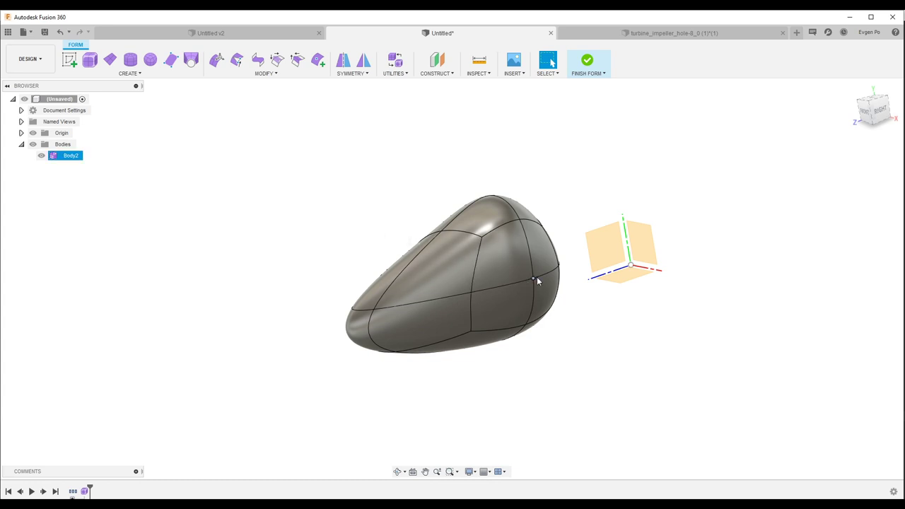
pyautogui.keyDown('shift'); pyautogui.moveTo(537, 281); pyautogui.dragTo(538, 289, button='middle'); pyautogui.keyUp('shift')
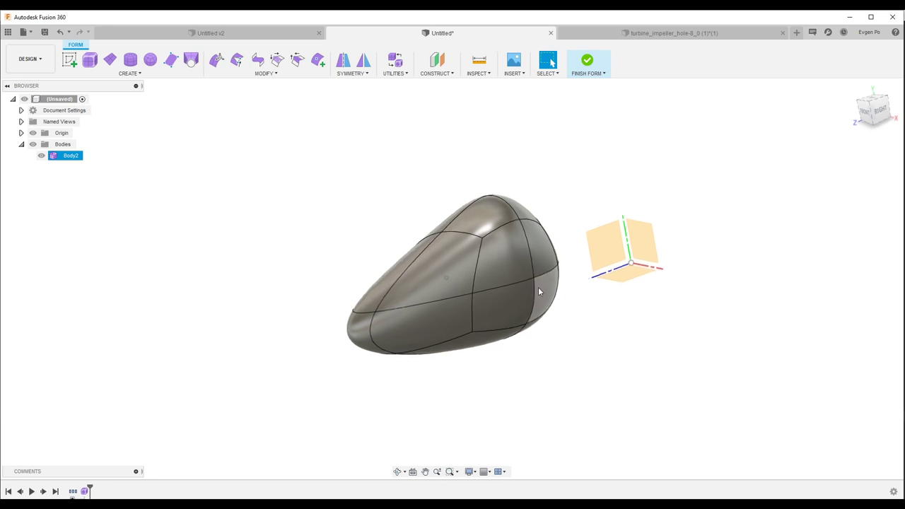